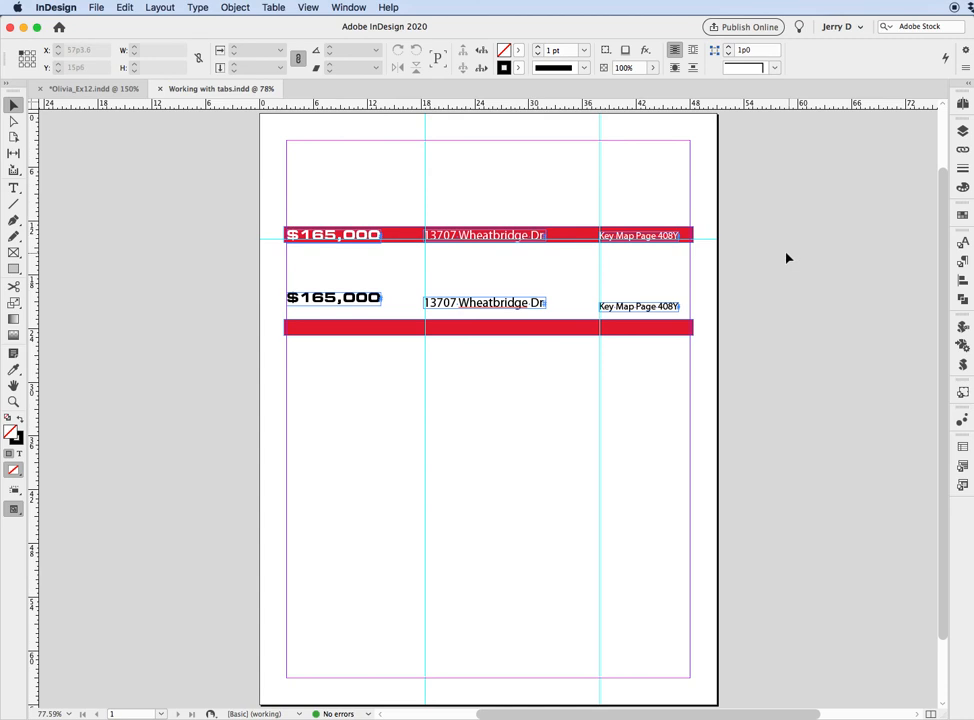
Examine how the three separate text frames on the upper red bar line up along the baseline guide.
left_click_drag(273, 202, 728, 411)
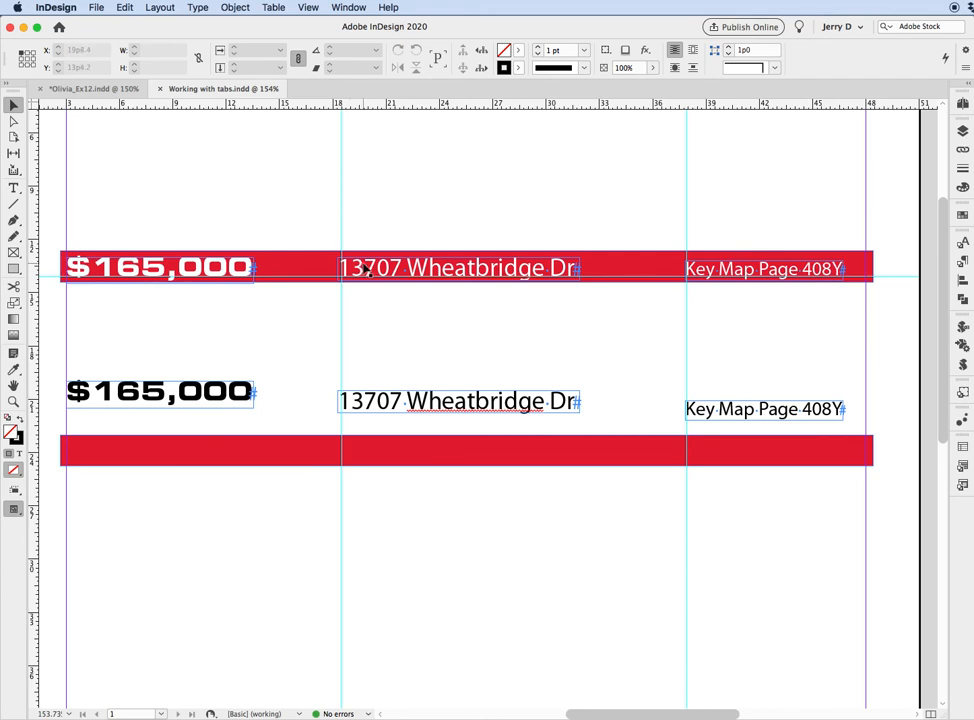
scroll(707, 307, "up", 1)
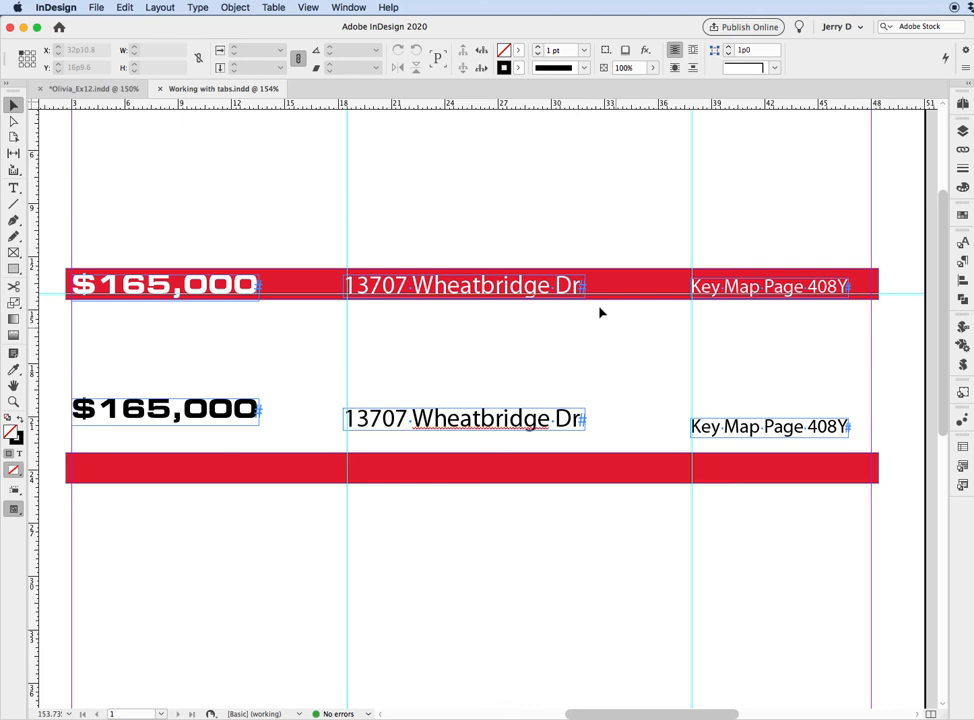
left_click_drag(555, 246, 722, 362)
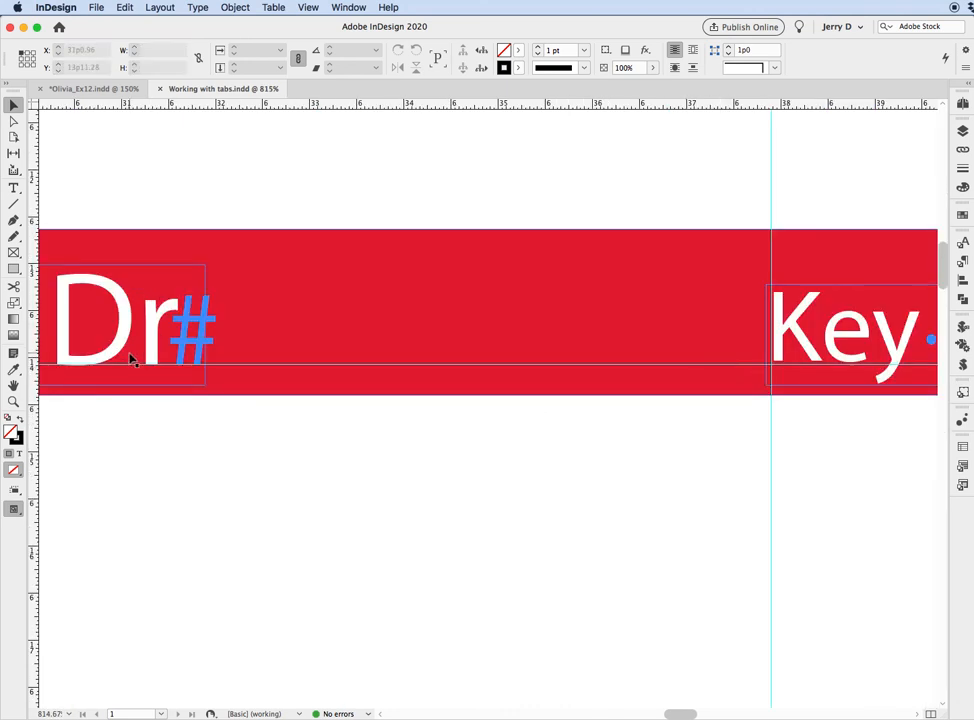
left_click(740, 366)
key("super+0")
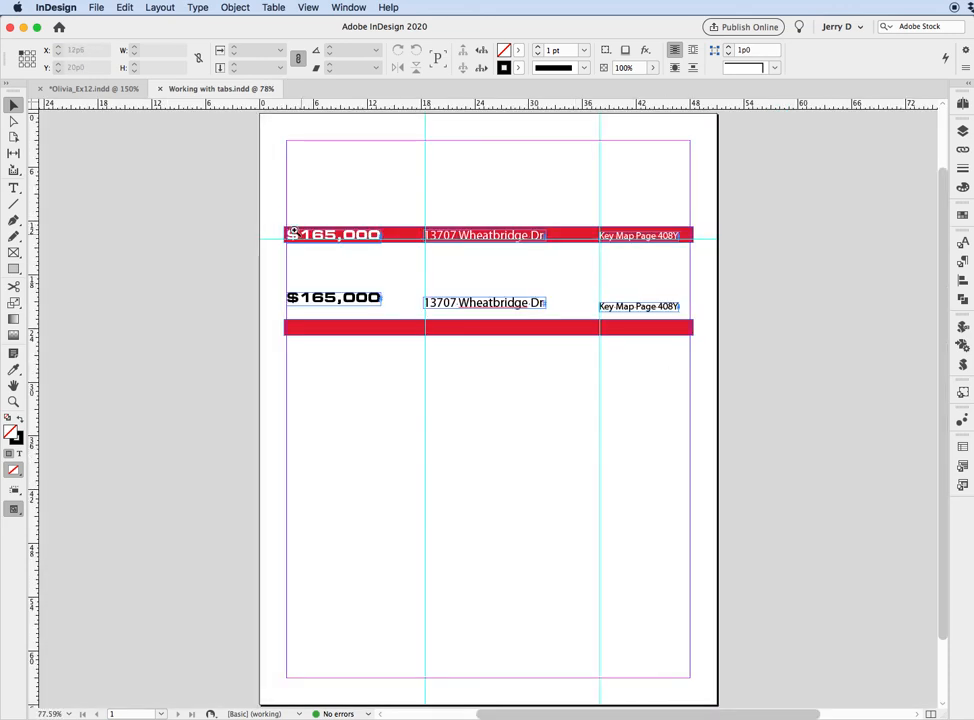
Move the black $165,000 price text out of its own frame and into the empty lower red bar.
left_click_drag(283, 213, 709, 365)
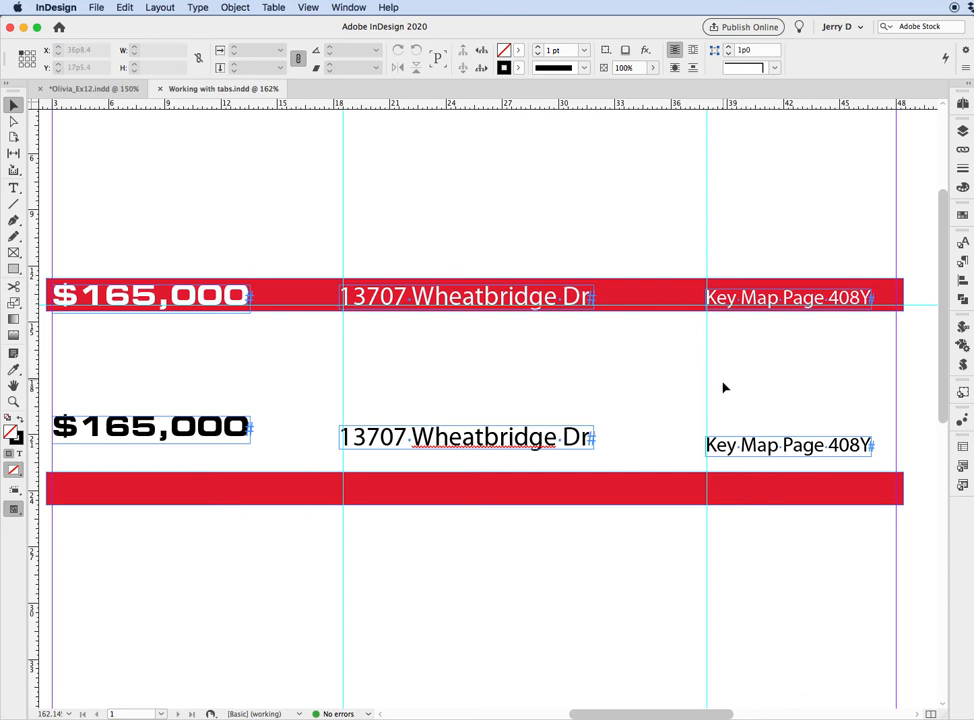
left_click(118, 430)
double_click(115, 429)
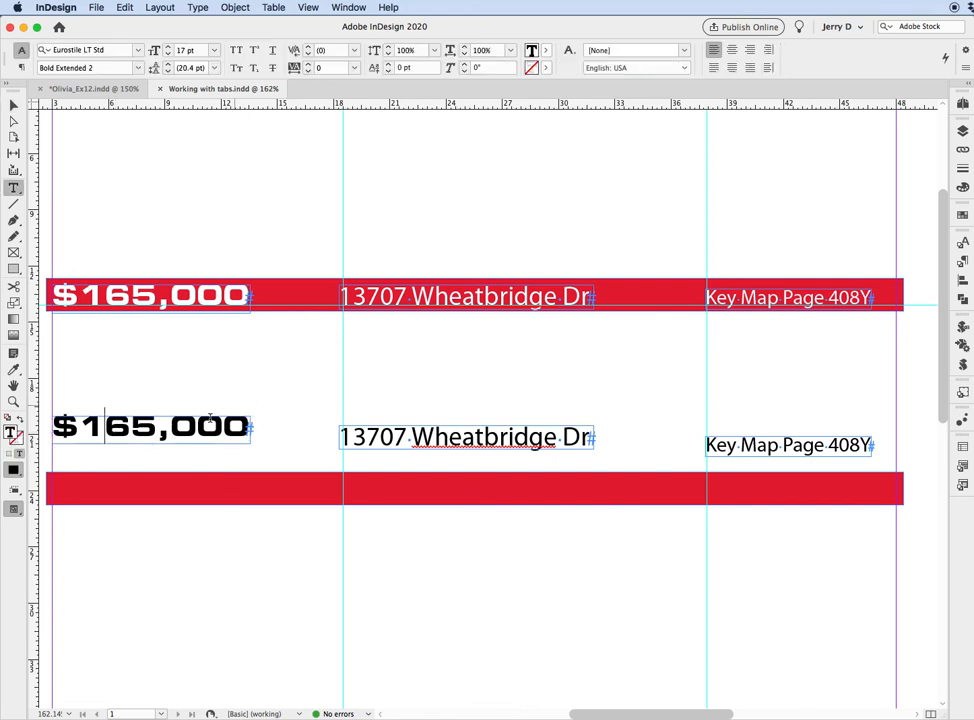
key("super+a")
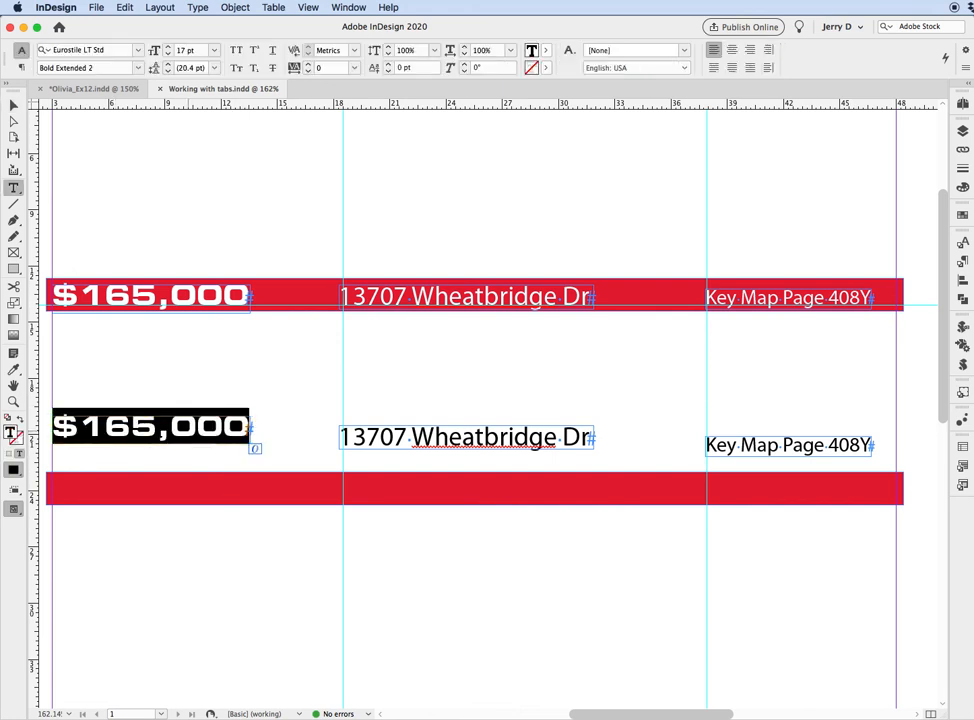
key("BackSpace")
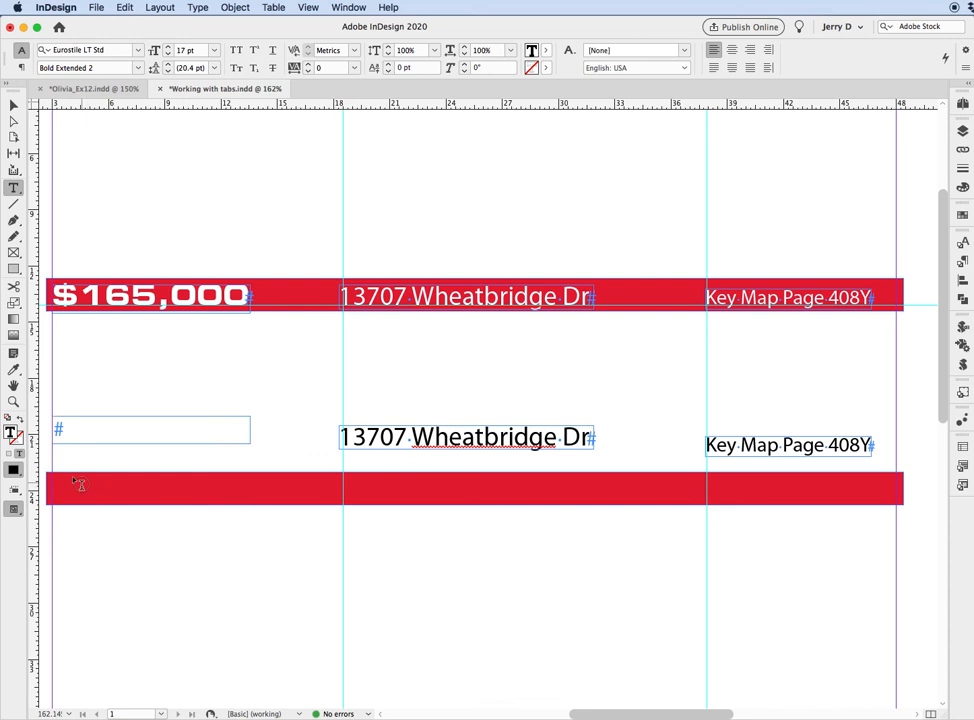
left_click(72, 478)
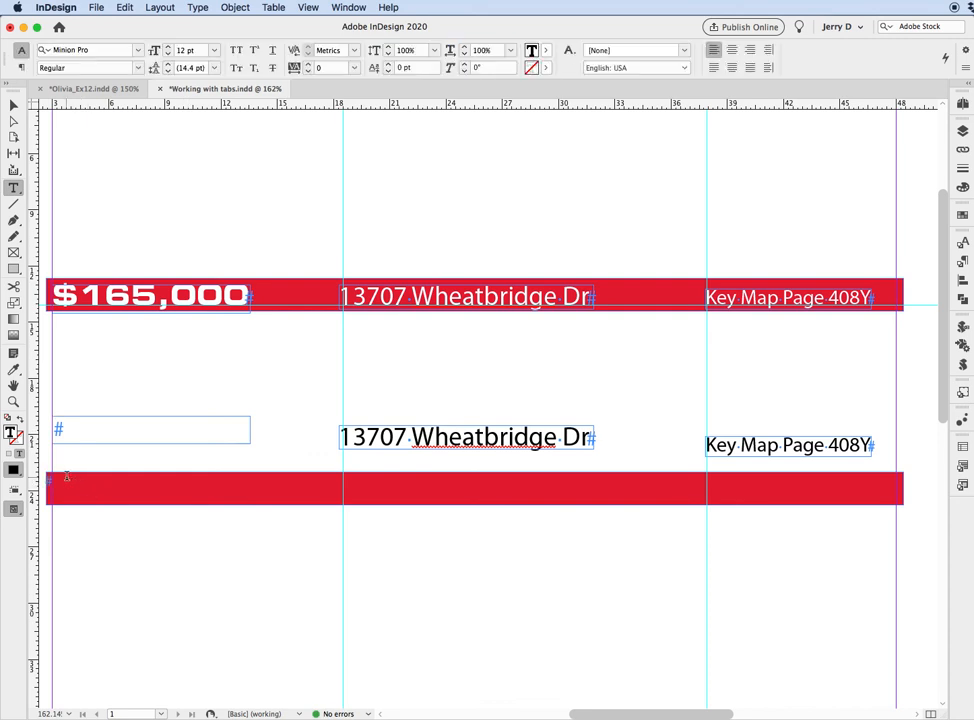
key("super+v")
Move the black street address text into the lower red bar after the price, separated by a tab character.
left_click(367, 436)
key("super+a")
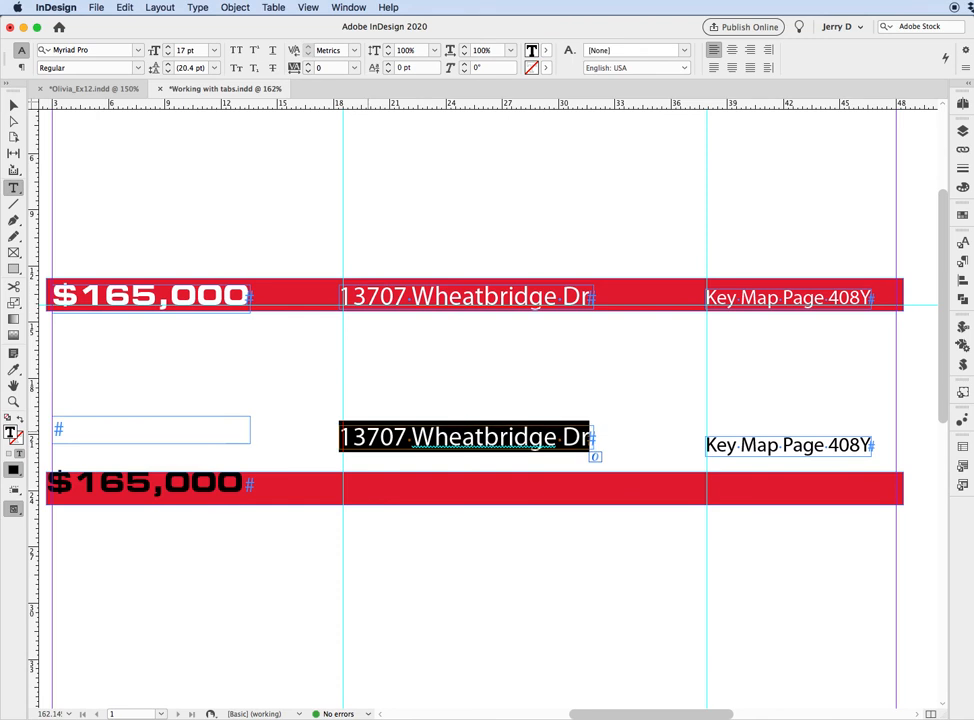
key("super+x")
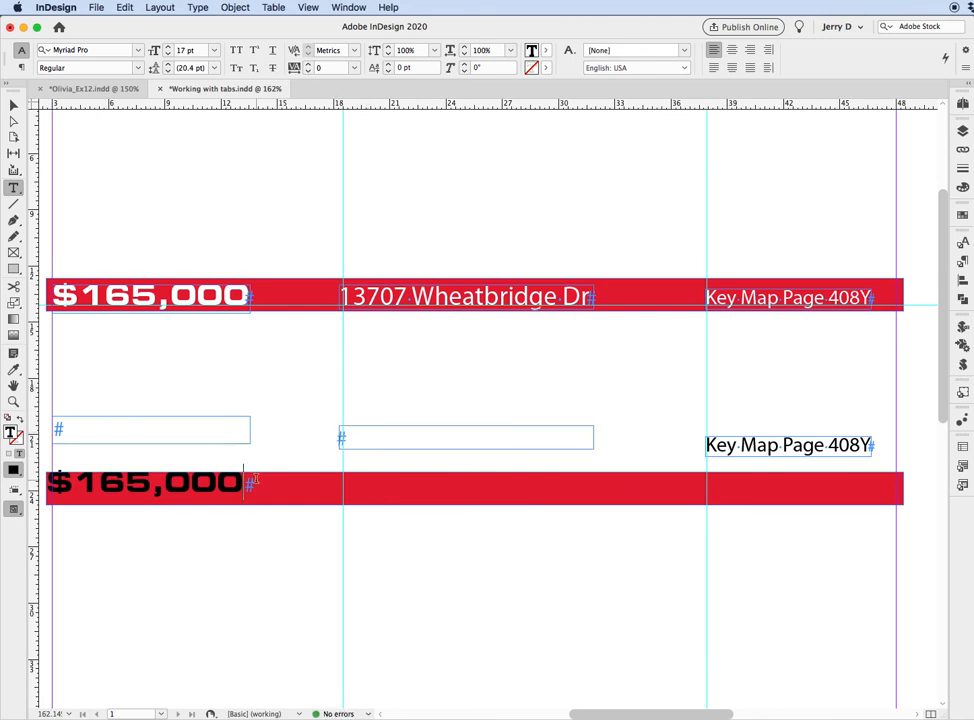
left_click(256, 482)
key("Tab")
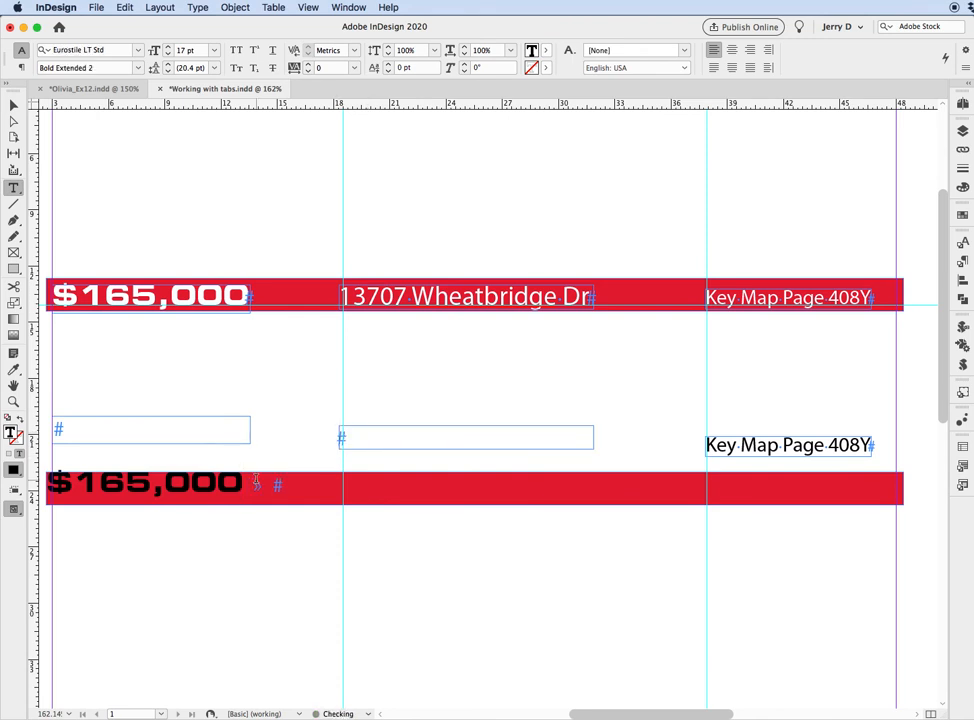
key("super+v")
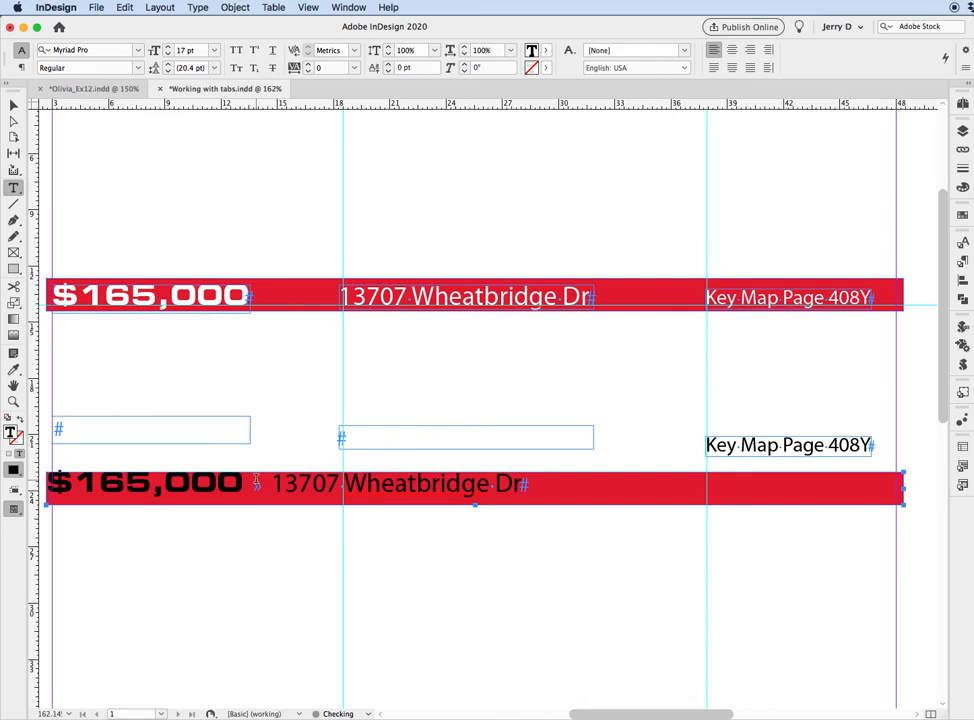
Move the black "Key Map Page 408Y" text into the lower red bar after the address, separated by a tab character.
triple_click(759, 446)
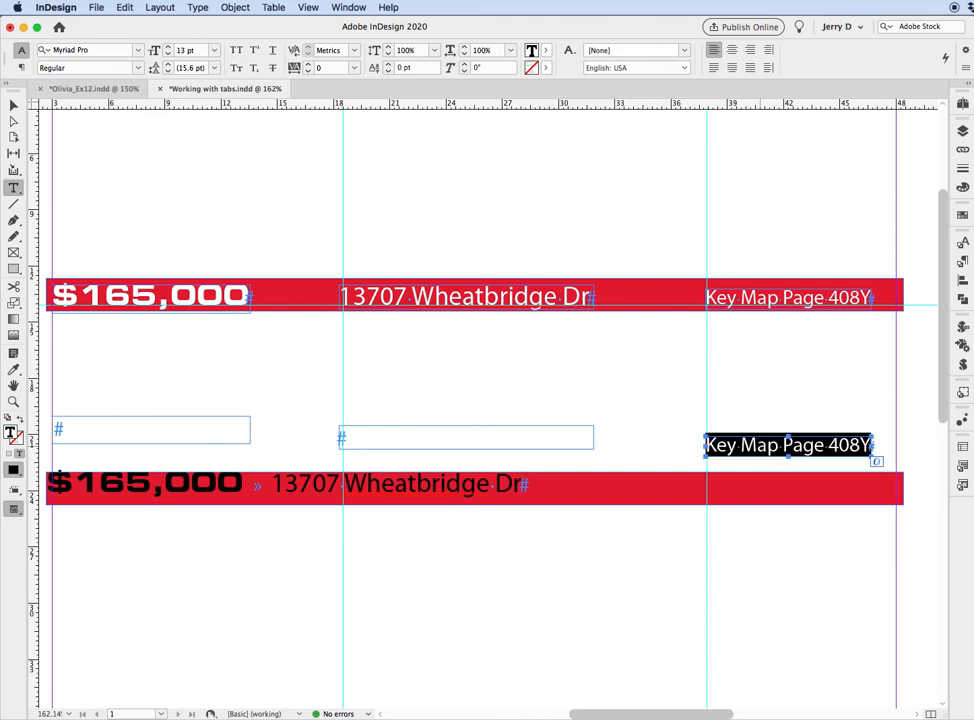
key("super+x")
left_click(535, 482)
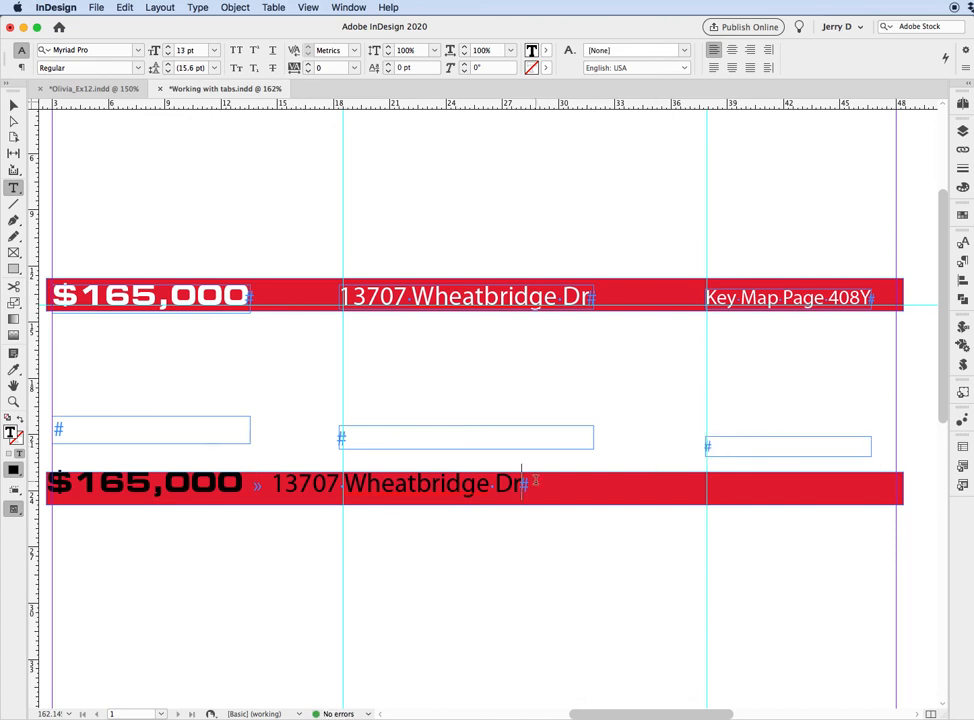
key("Tab")
key("super+v")
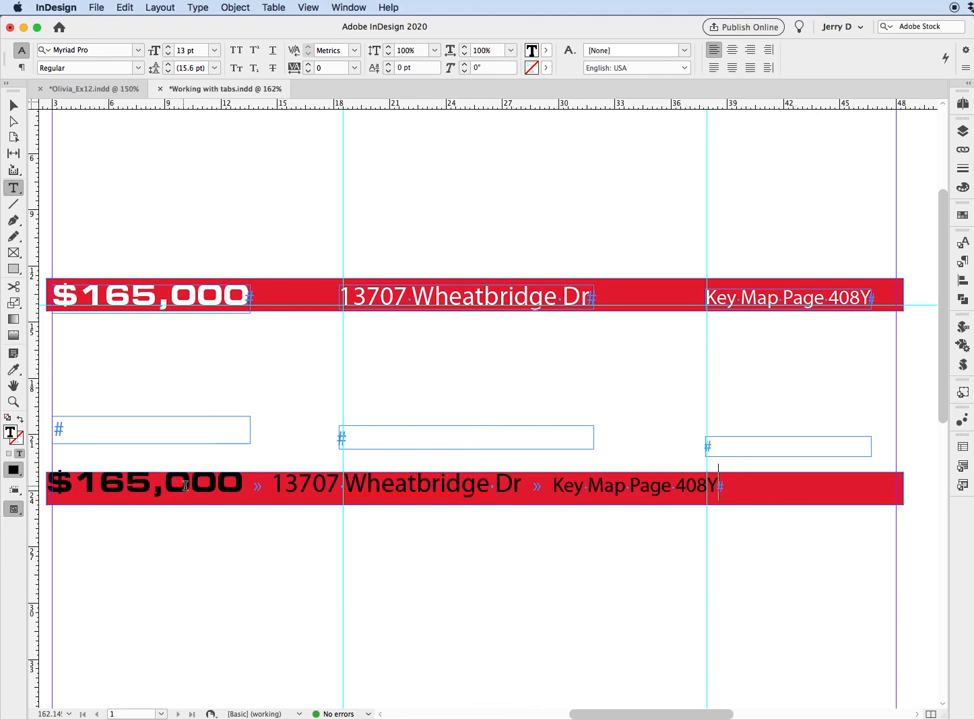
Set the lower red bar's vertical justification to Center in Text Frame Options.
left_click(13, 105)
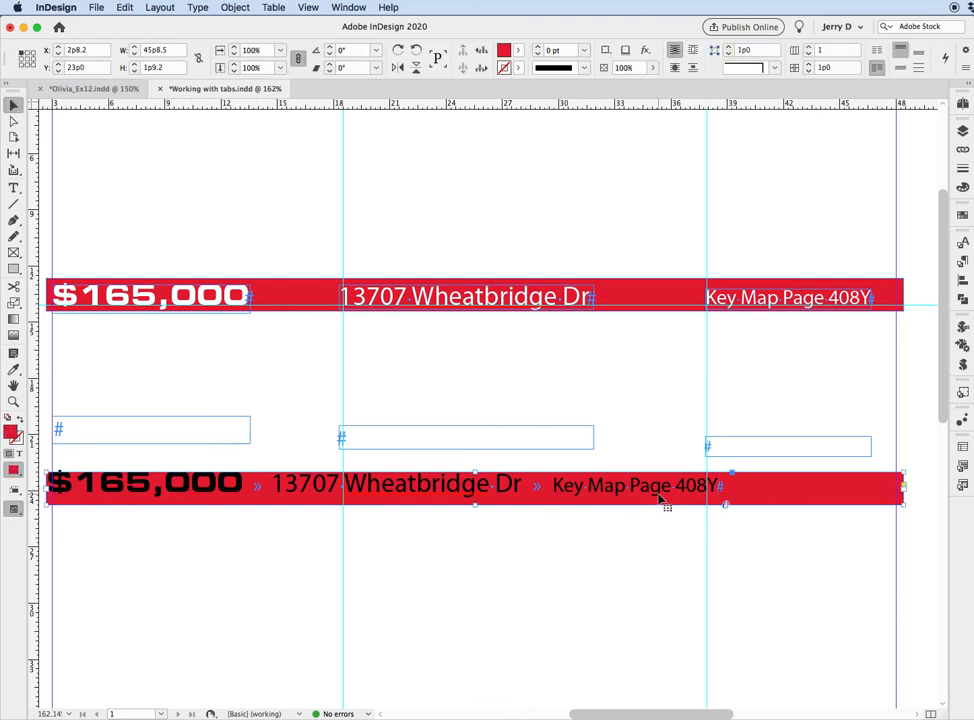
left_click(233, 8)
left_click(267, 210)
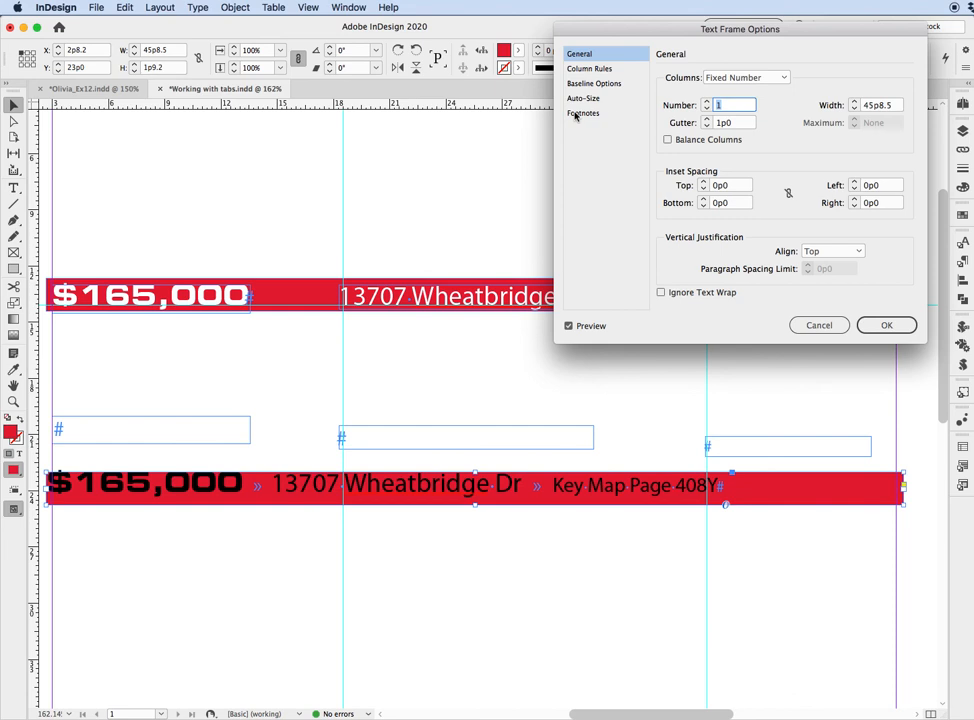
left_click(828, 251)
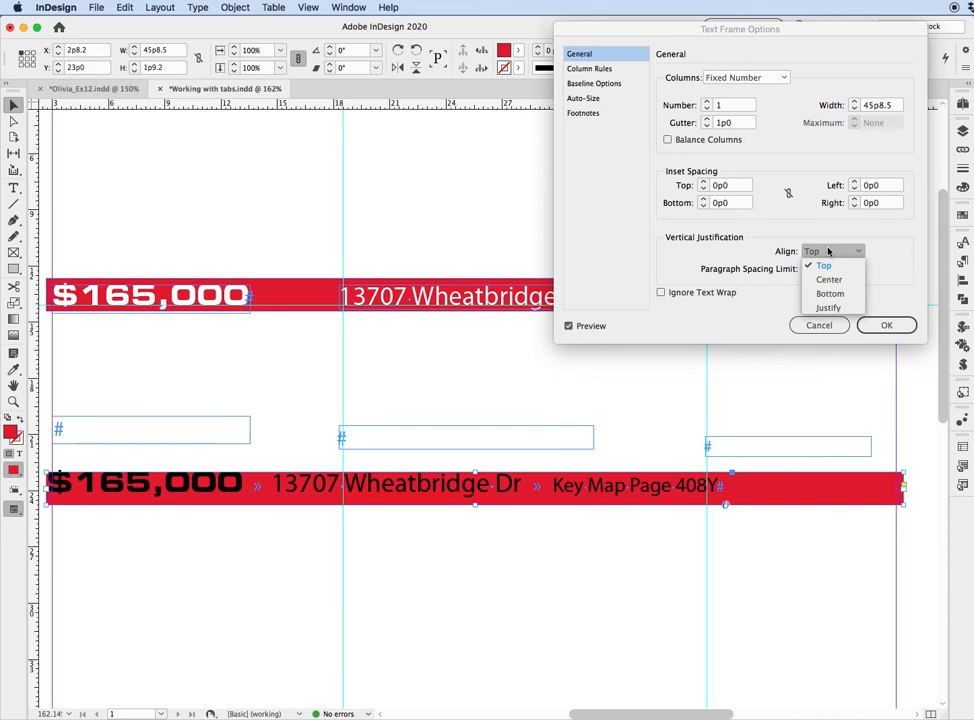
left_click(829, 279)
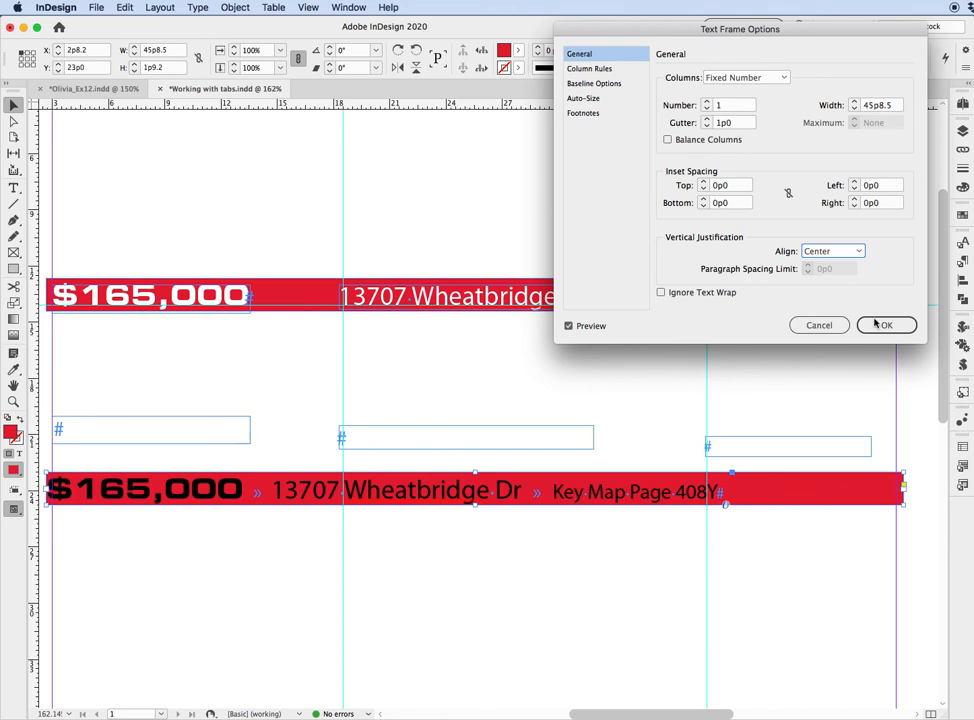
left_click(902, 330)
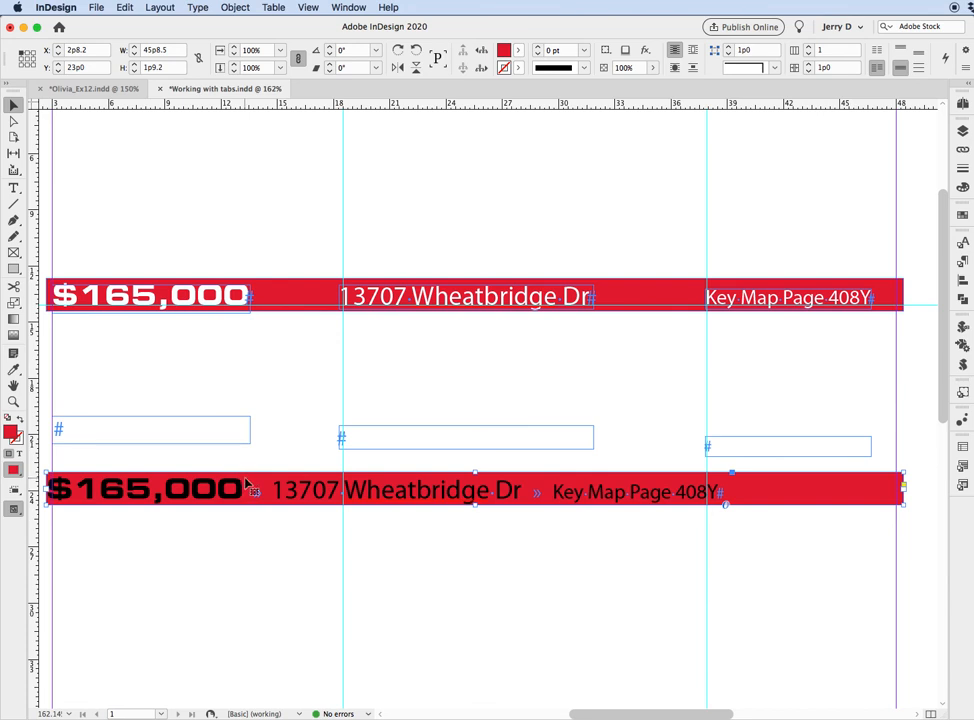
Add left-justified tab stops at 15p10 and 35p3 to the lower red bar's text, matching the two vertical guides.
left_click(197, 8)
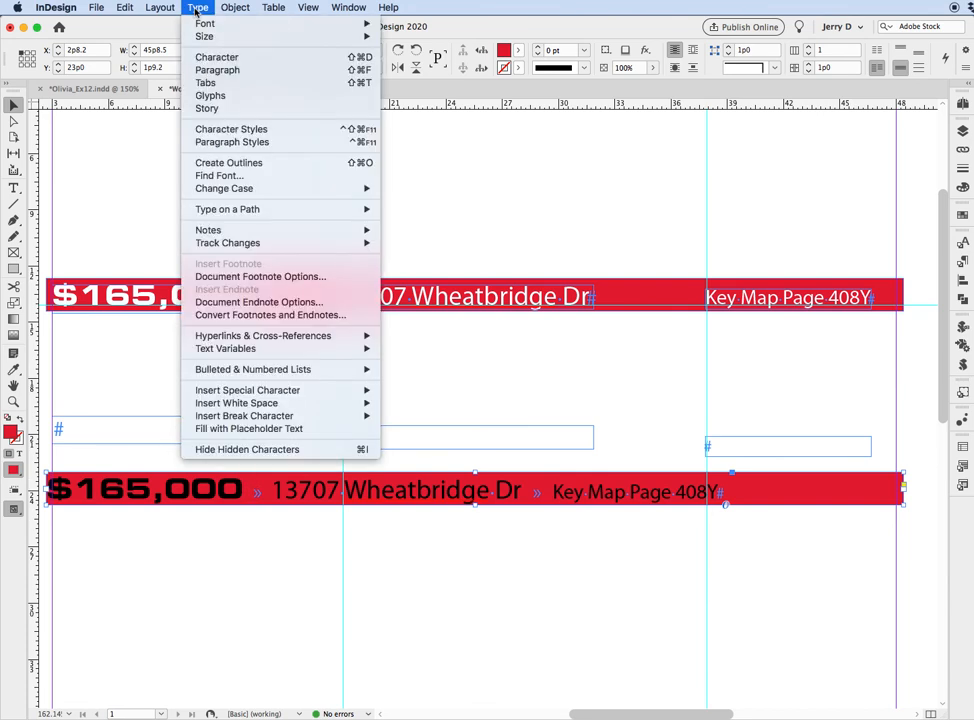
left_click(218, 84)
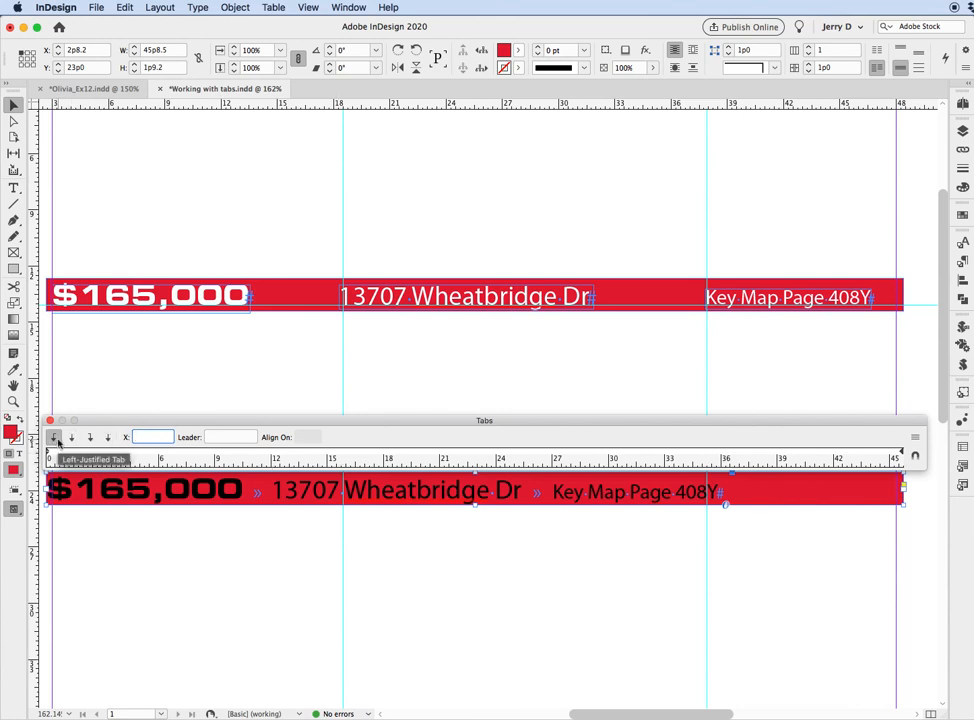
left_click(342, 453)
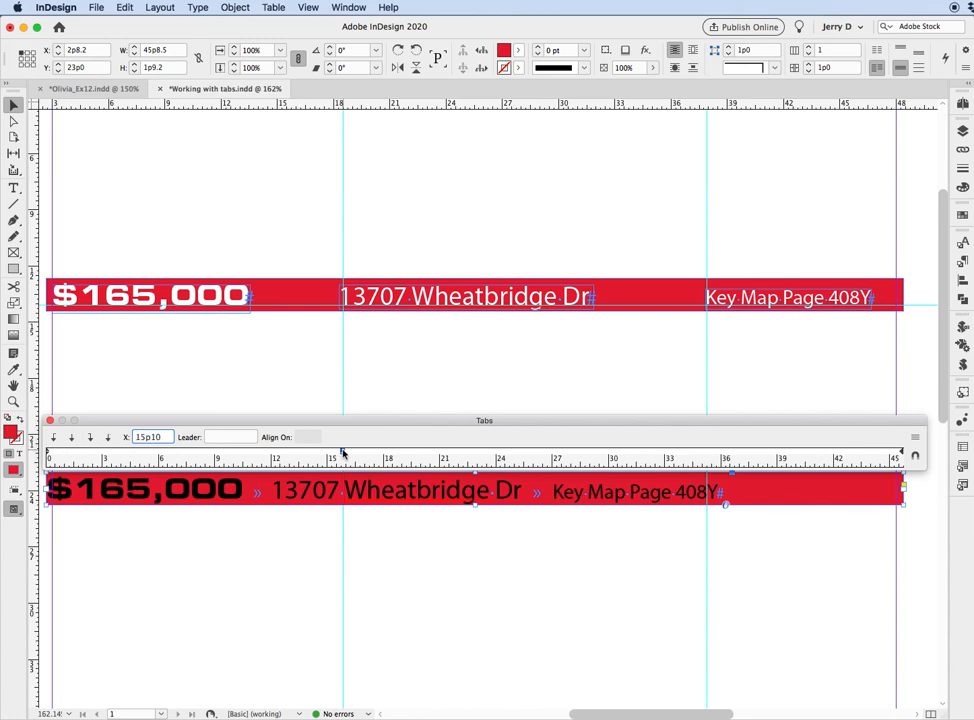
left_click_drag(343, 452, 342, 453)
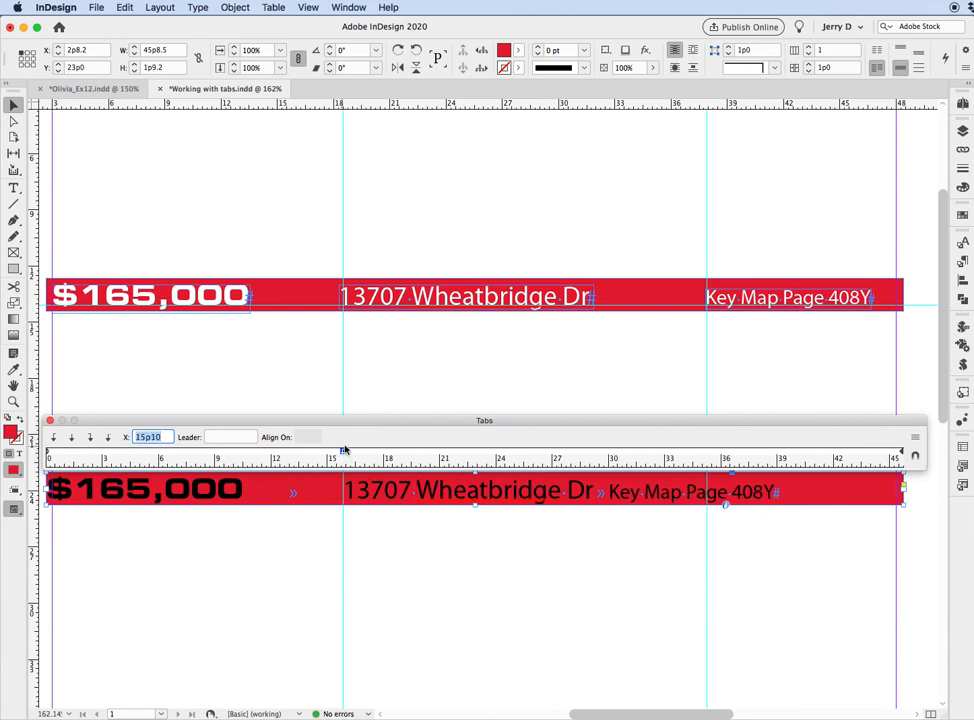
left_click(710, 456)
left_click_drag(710, 456, 708, 455)
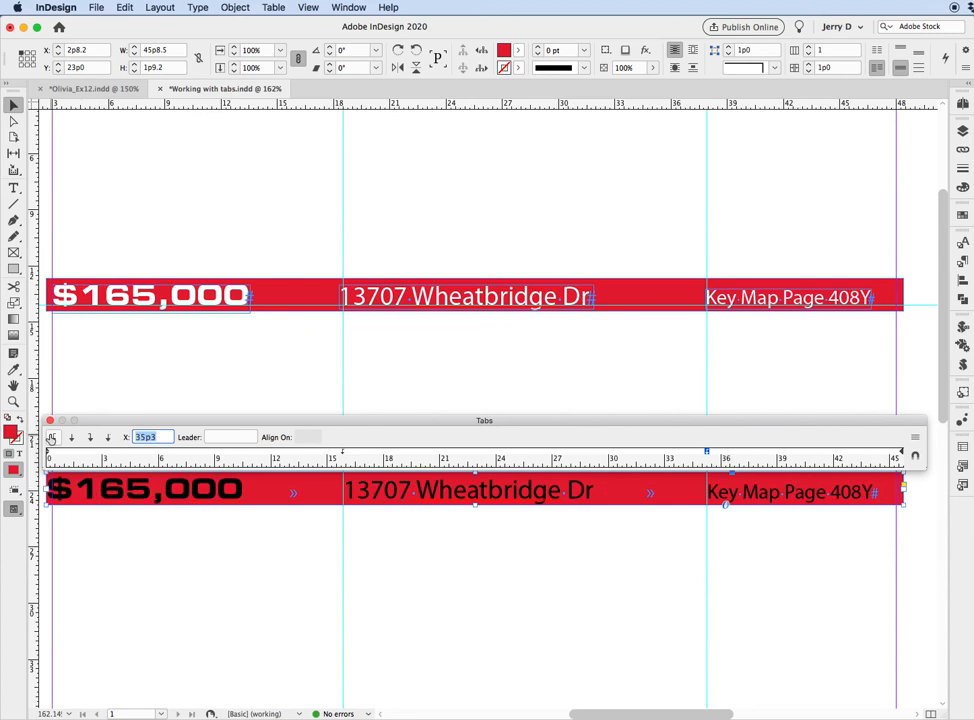
left_click(50, 420)
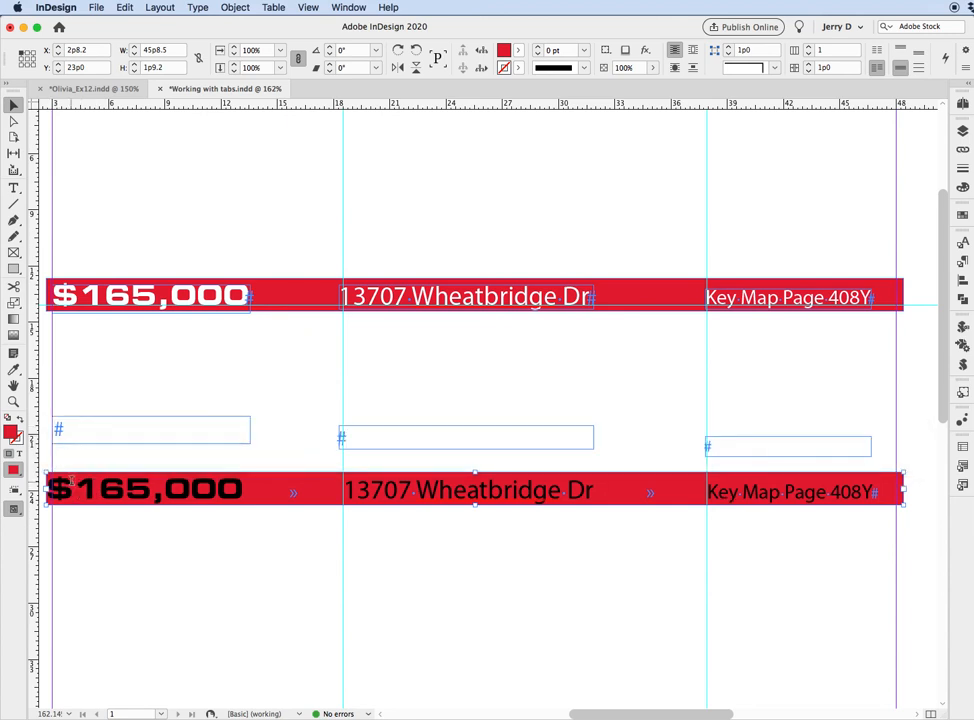
Set the left inset spacing of the lower red bar's text frame to 0p6 in Text Frame Options.
double_click(72, 487)
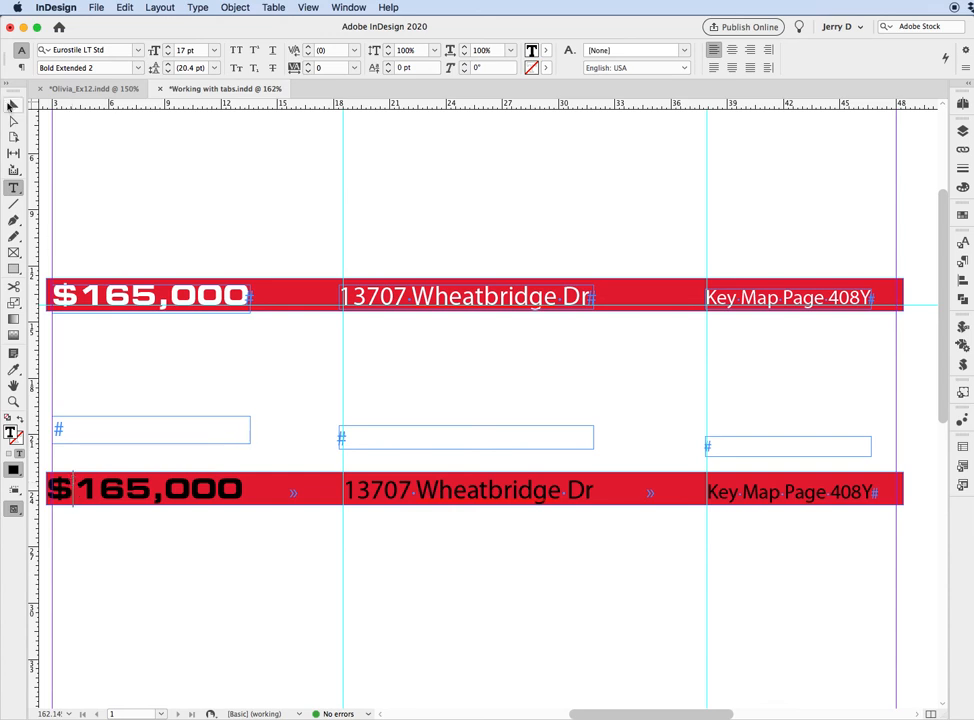
key("Escape")
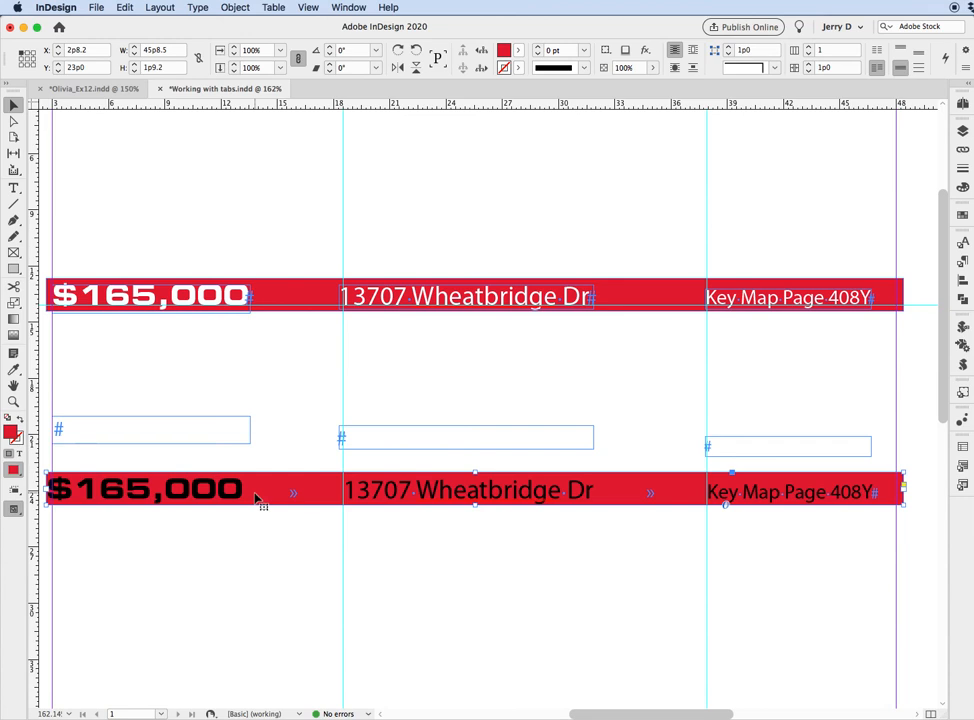
left_click(235, 7)
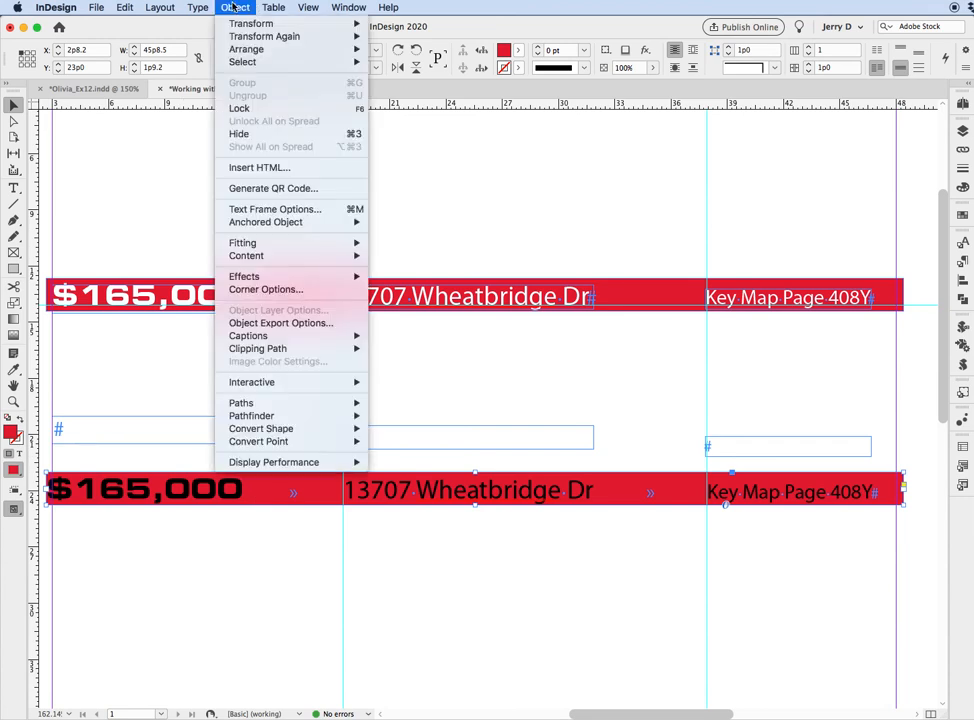
left_click(267, 210)
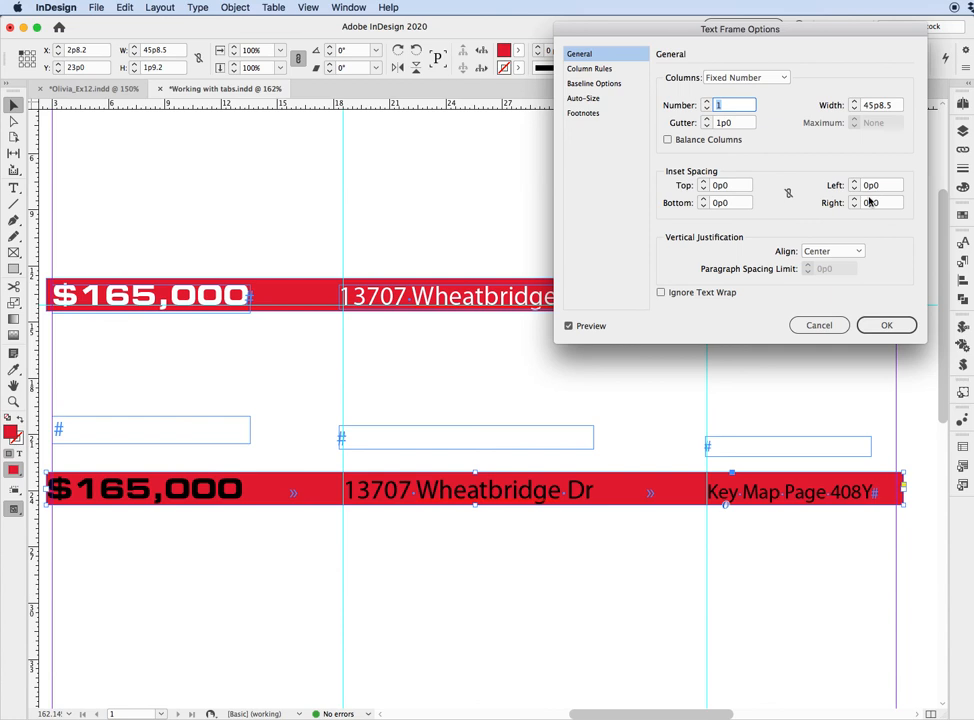
double_click(873, 186)
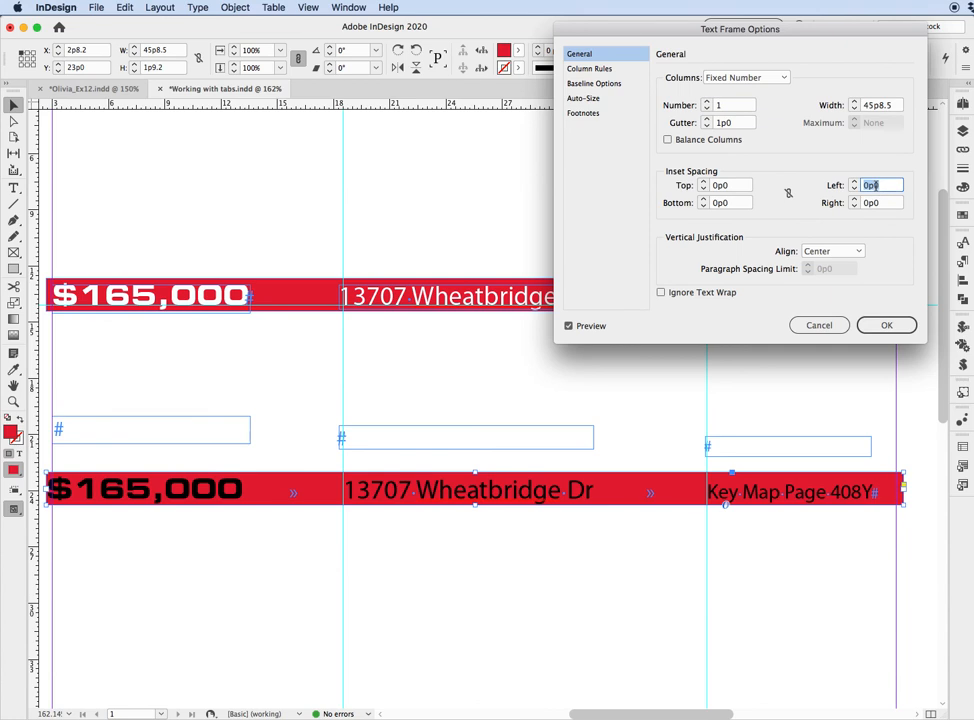
type("p6")
key("Tab")
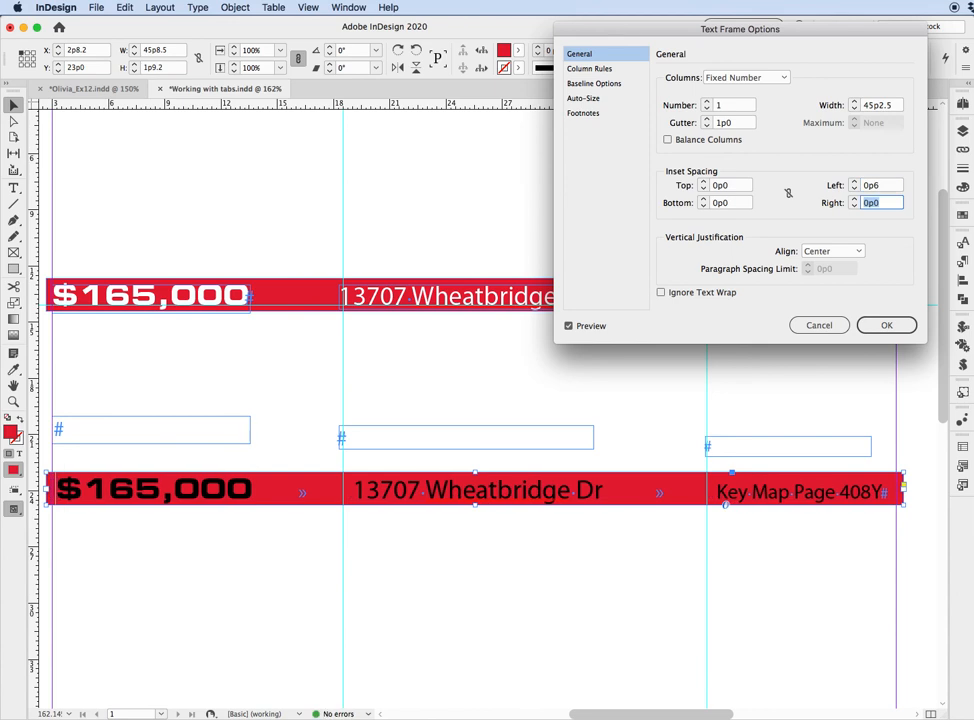
Reduce the lower red bar's left inset spacing to 0p3, apply the frame options and deselect the bar.
left_click(889, 187)
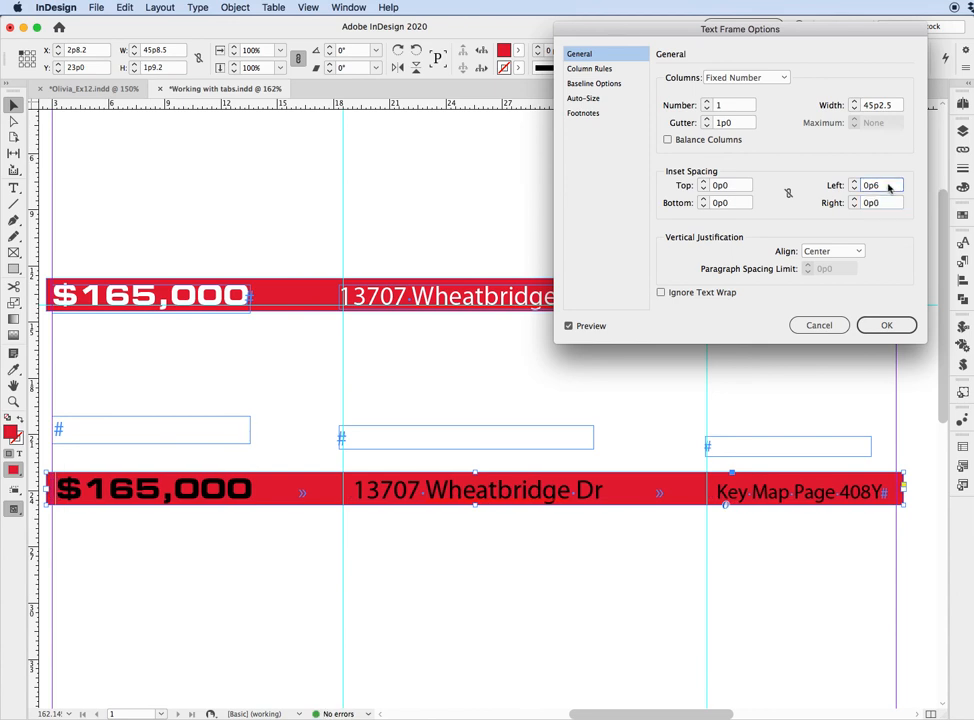
key("BackSpace")
type("3")
key("Tab")
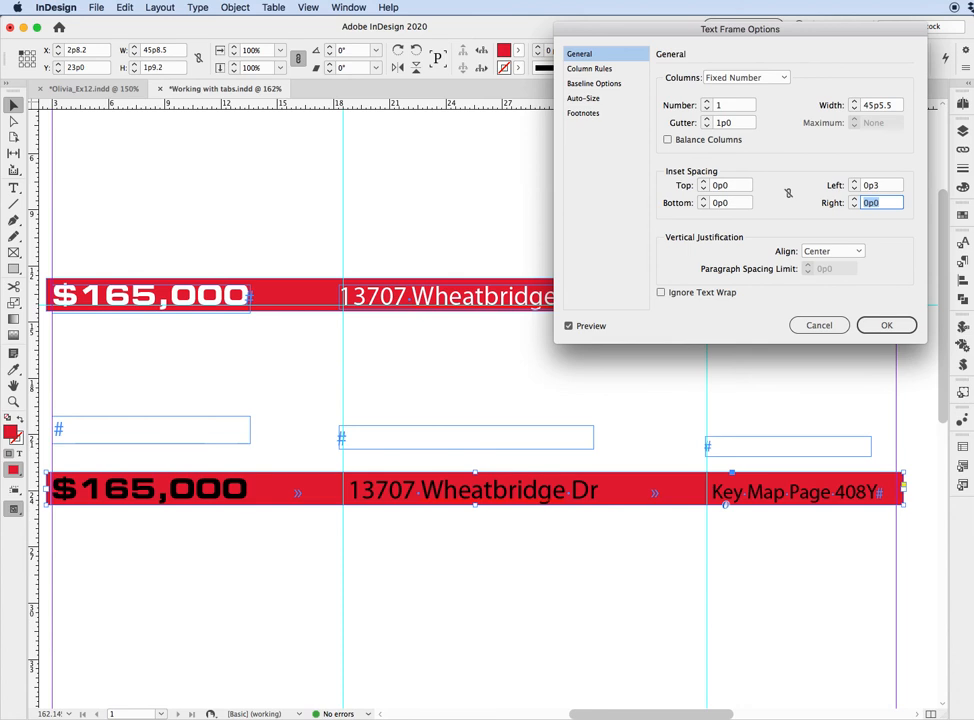
left_click(874, 326)
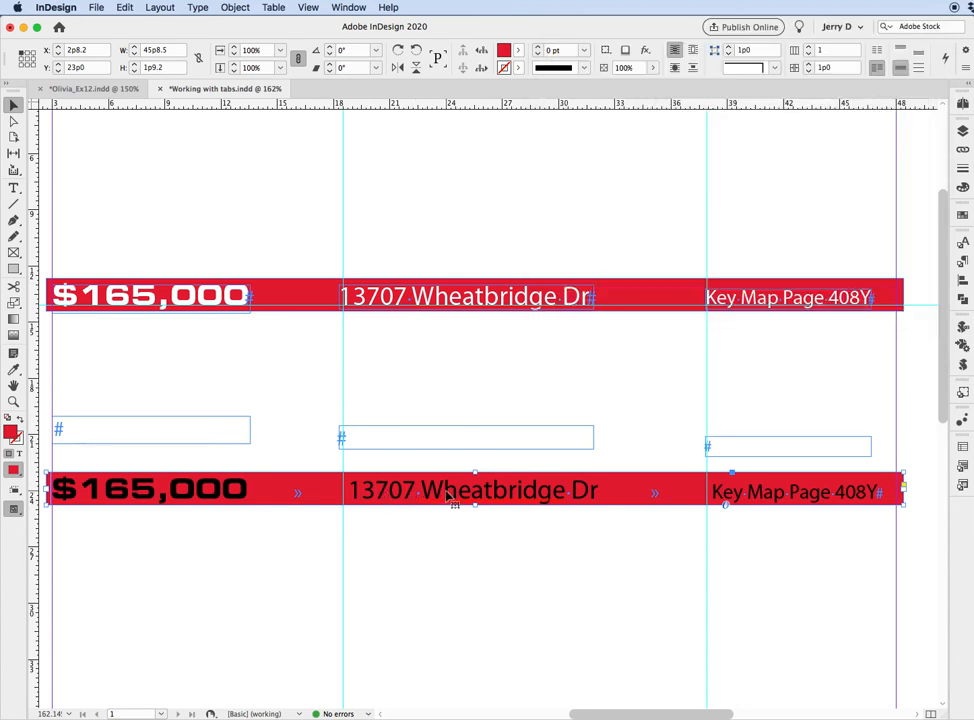
left_click(816, 564)
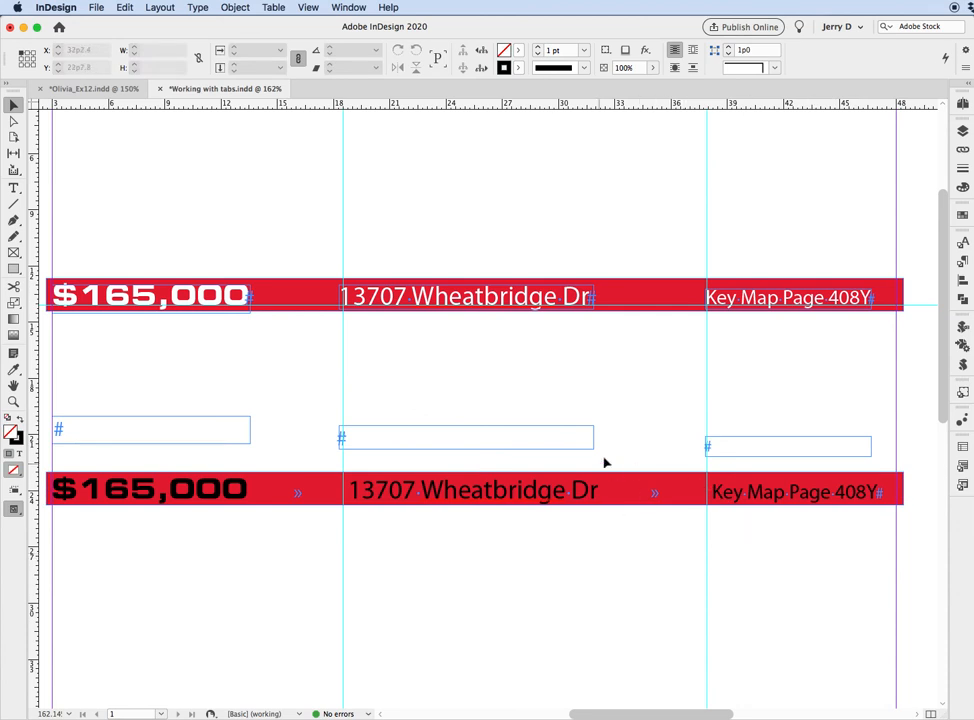
Place a horizontal ruler guide at Y 24p4.92 along the baseline of the lower red bar's text.
key("super+space")
left_click_drag(559, 431, 773, 564)
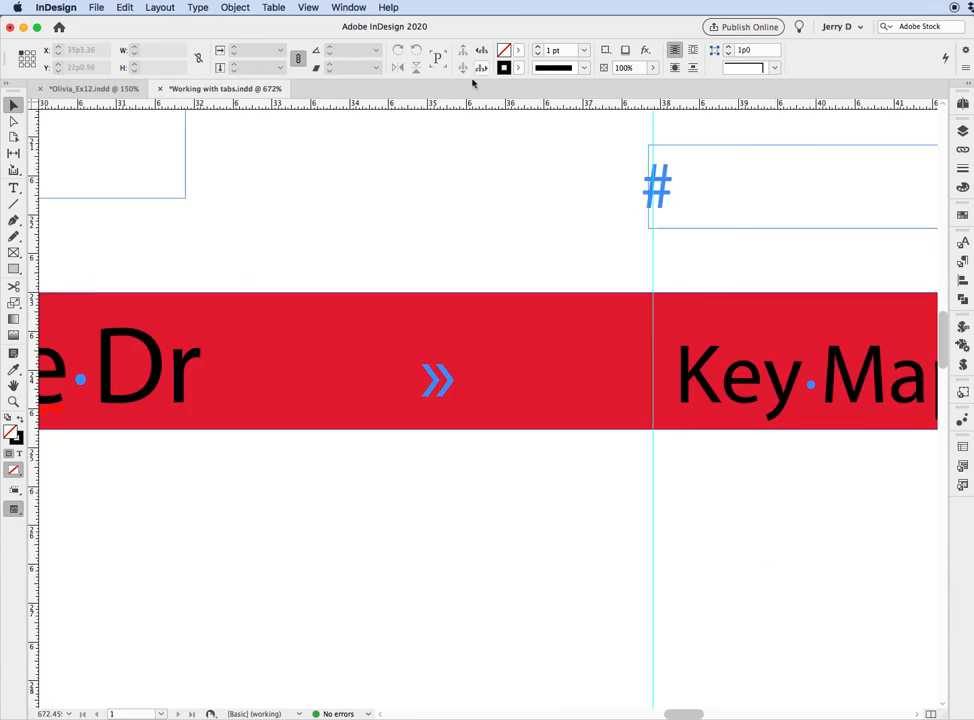
left_click_drag(463, 102, 443, 270)
left_click_drag(421, 392, 422, 402)
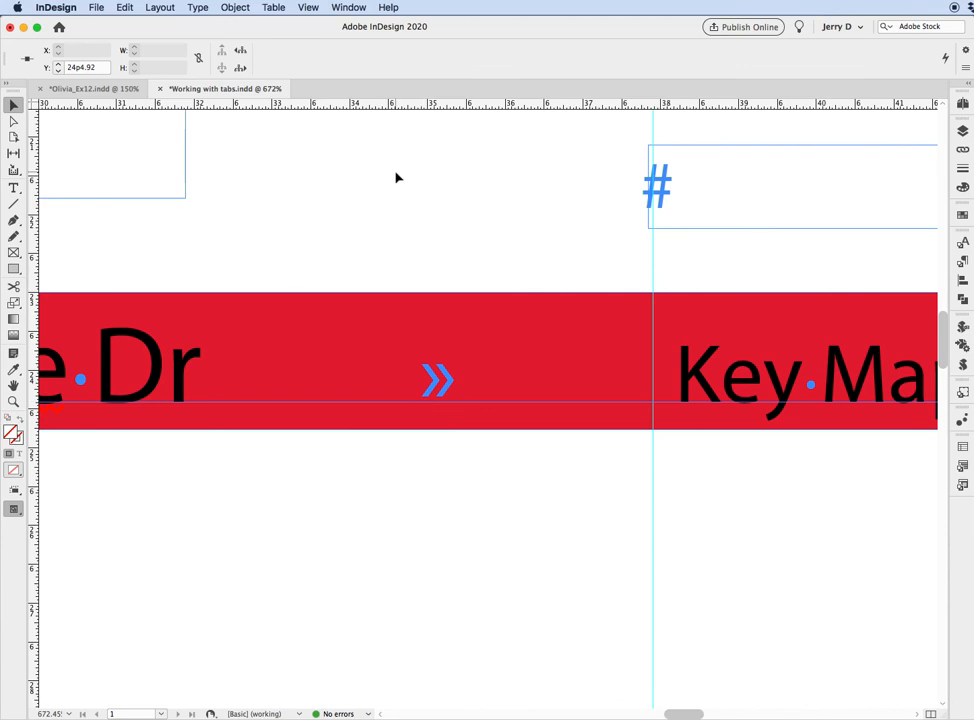
Change the fill of all text in the lower red bar to white, leaving the frame's red fill intact.
key("super+0")
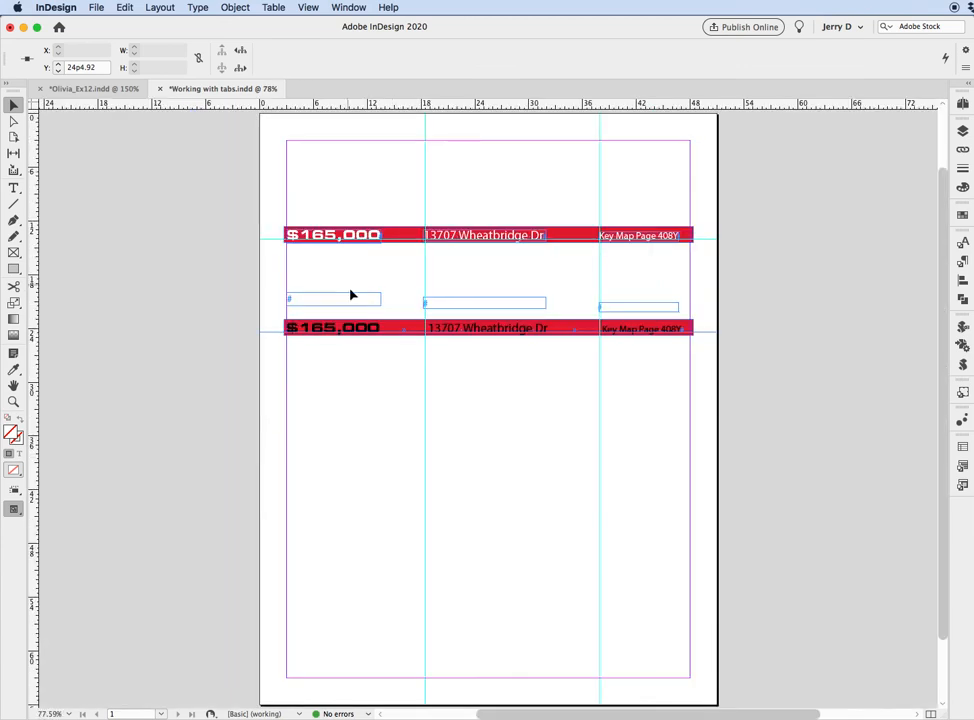
left_click(368, 329)
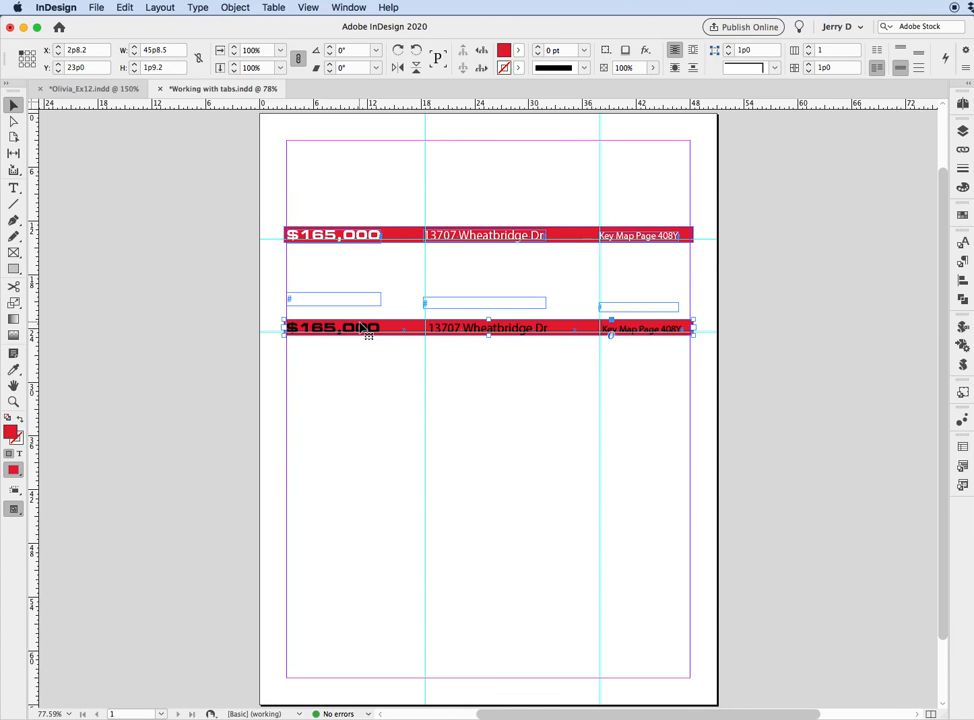
left_click(965, 187)
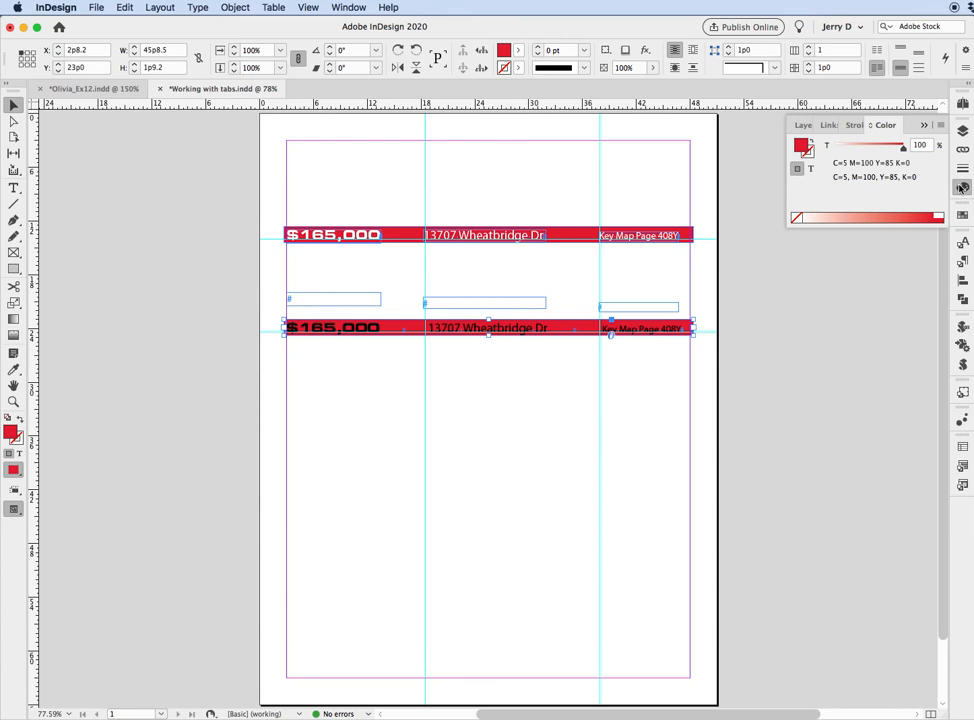
left_click(828, 147)
left_click(811, 170)
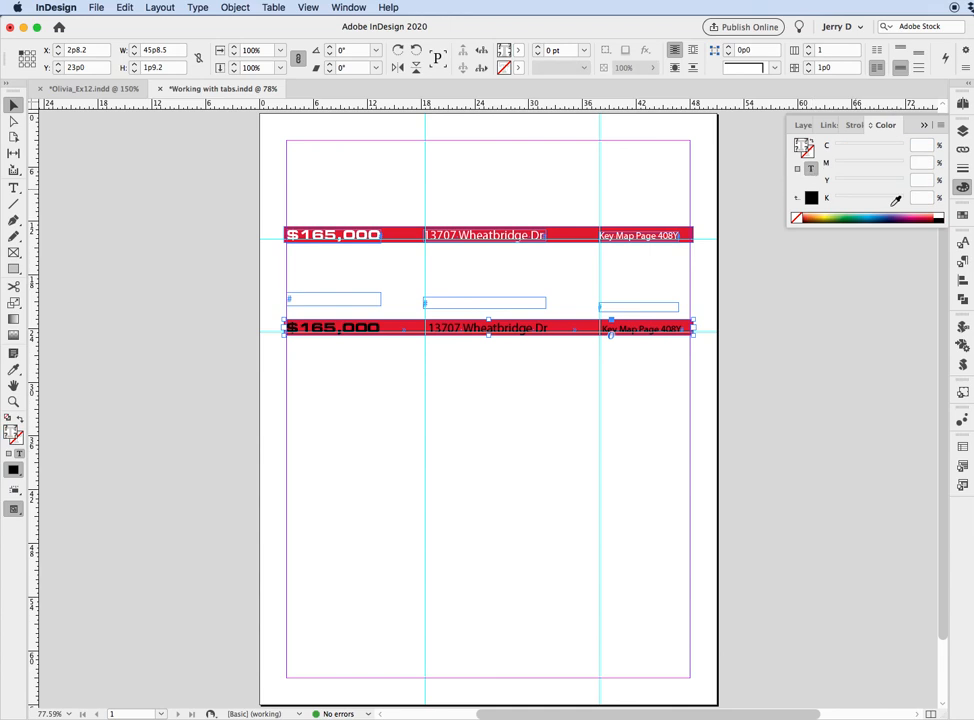
left_click(941, 211)
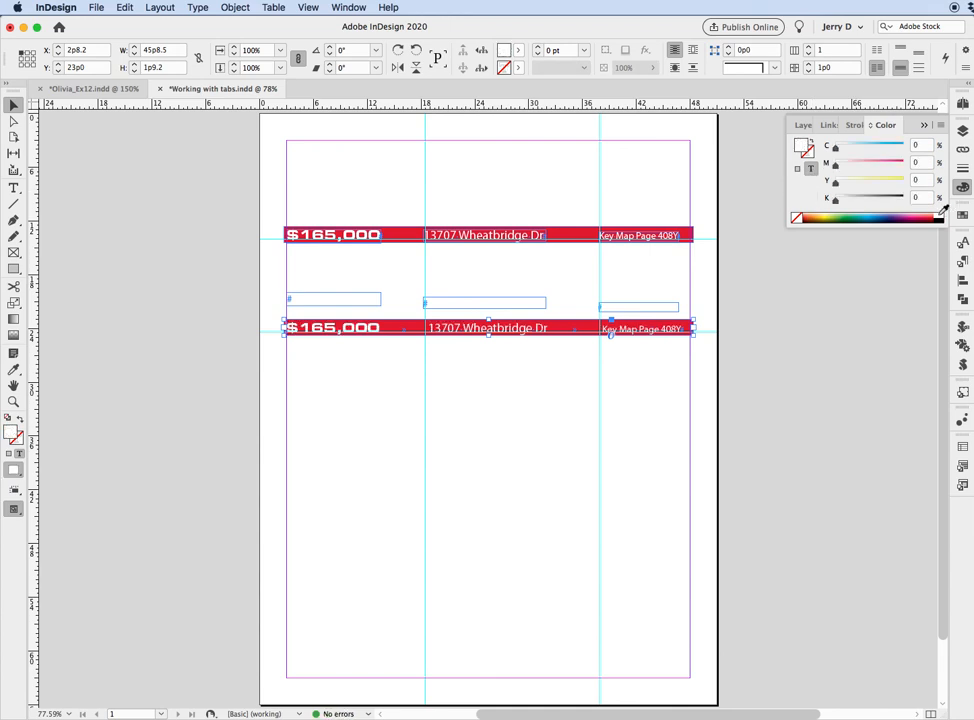
left_click(792, 281)
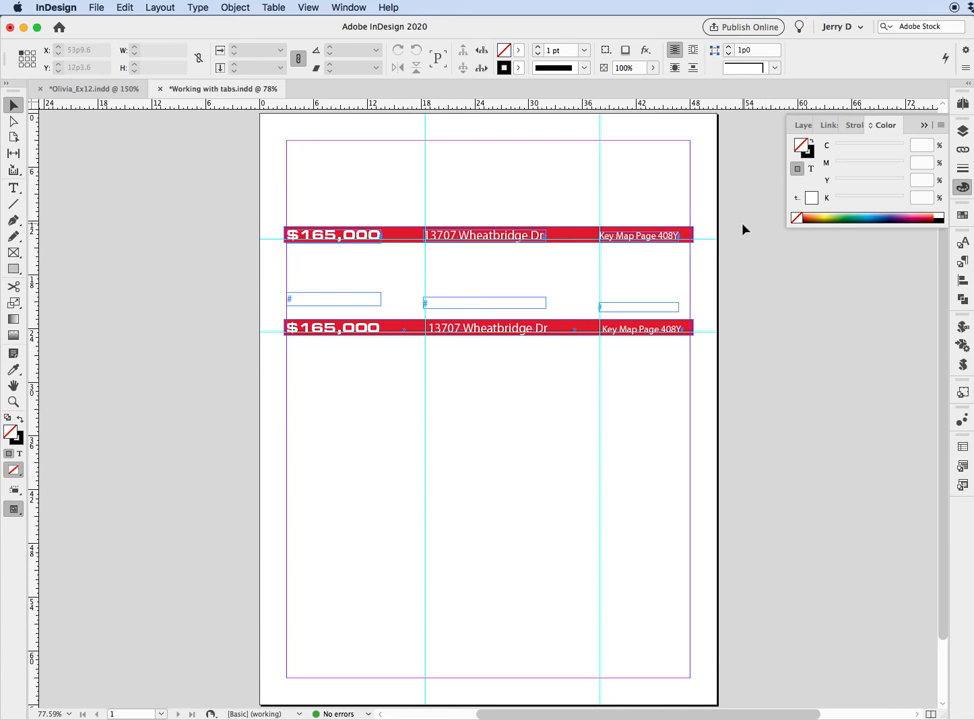
Move the lower bar's second tab stop to 35p0 so "Key Map Page 408Y" aligns with its vertical guide, and close the Tabs ruler.
left_click(592, 331)
left_click(794, 345)
key("super+space")
left_click_drag(510, 197, 727, 447)
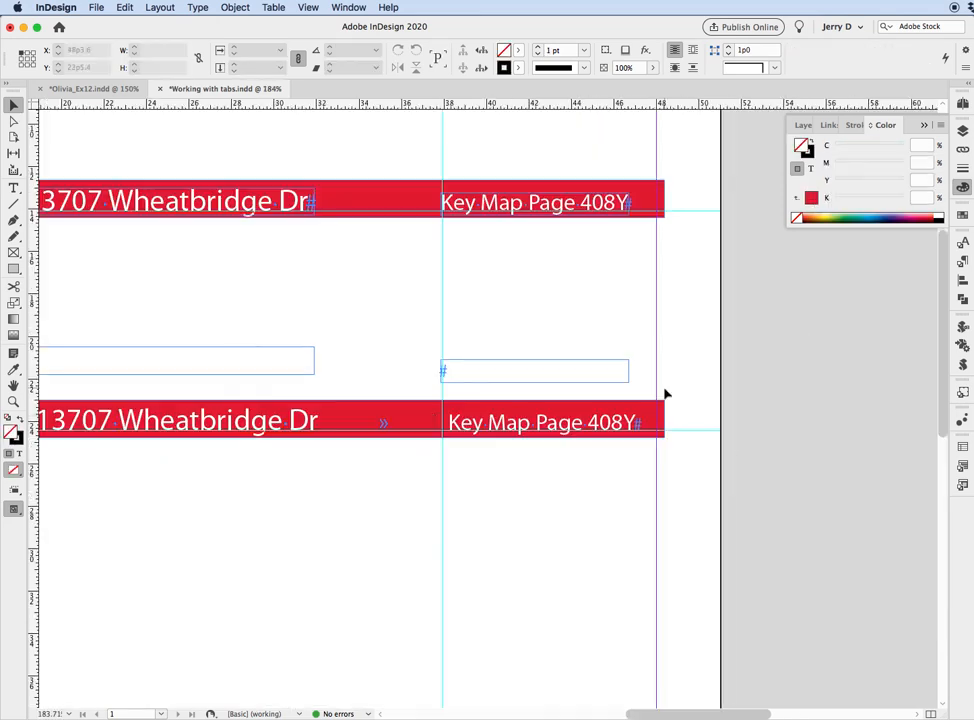
double_click(445, 418)
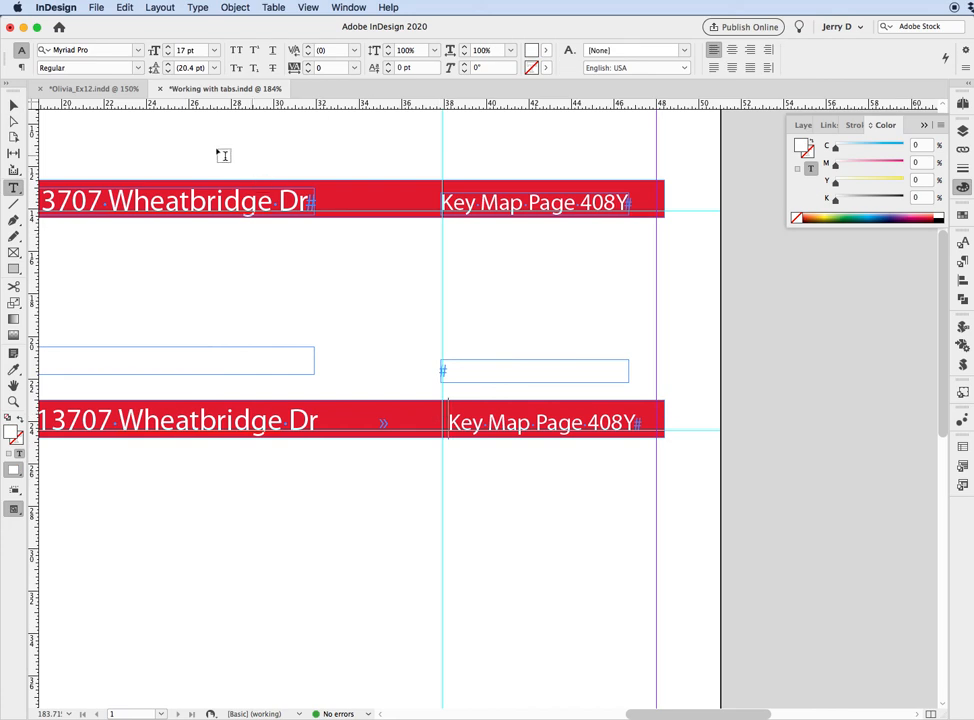
left_click(197, 8)
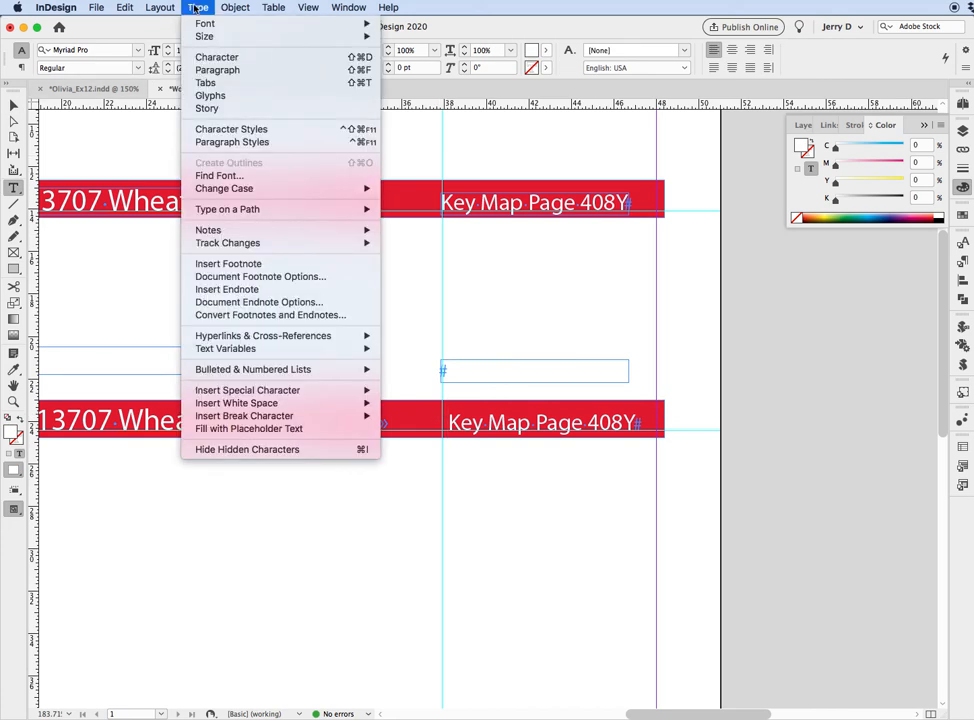
left_click(210, 83)
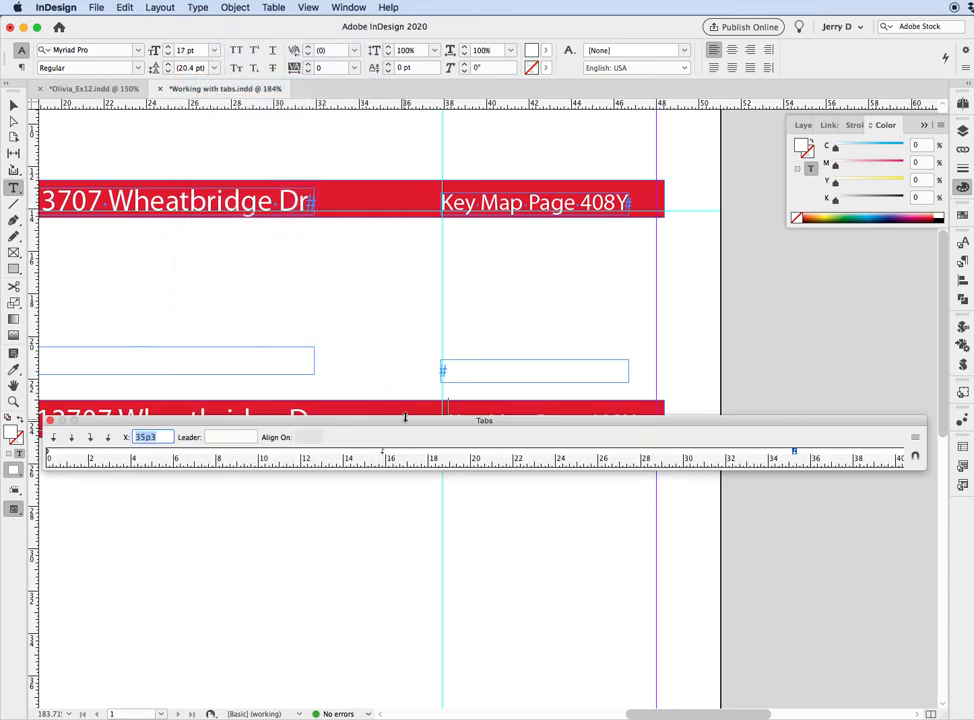
left_click_drag(551, 428, 292, 355)
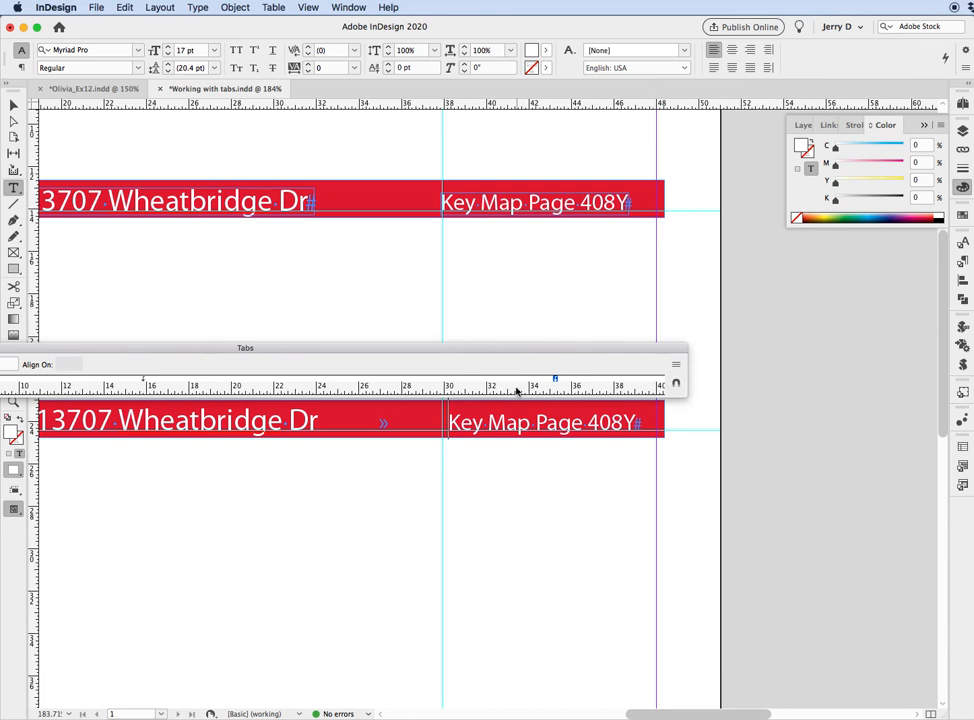
left_click_drag(509, 363, 645, 513)
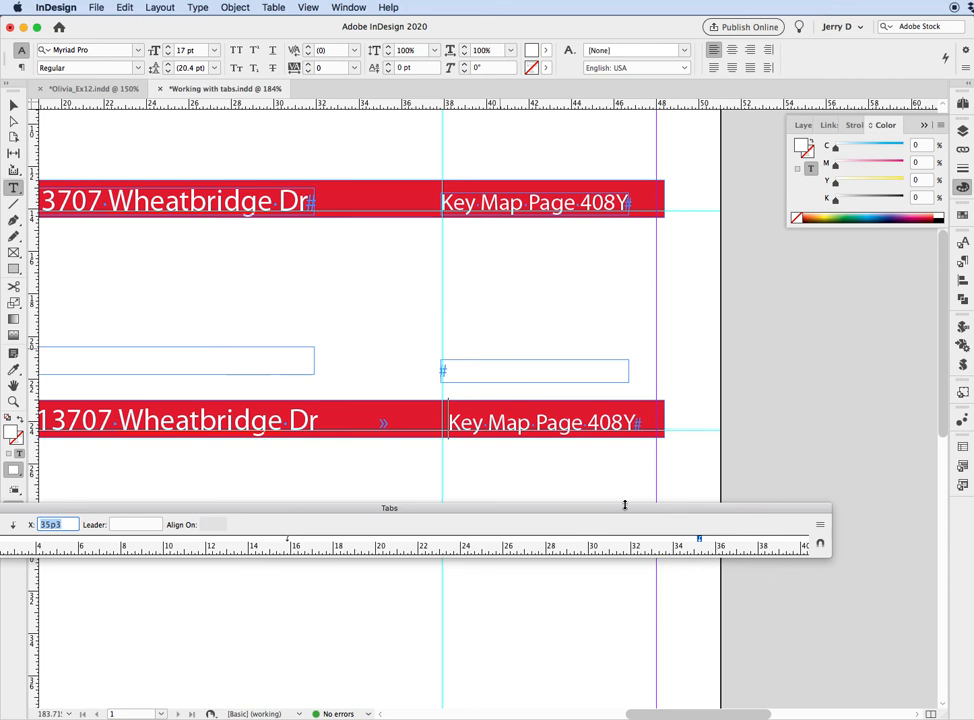
left_click_drag(699, 540, 695, 542)
left_click_drag(695, 542, 694, 542)
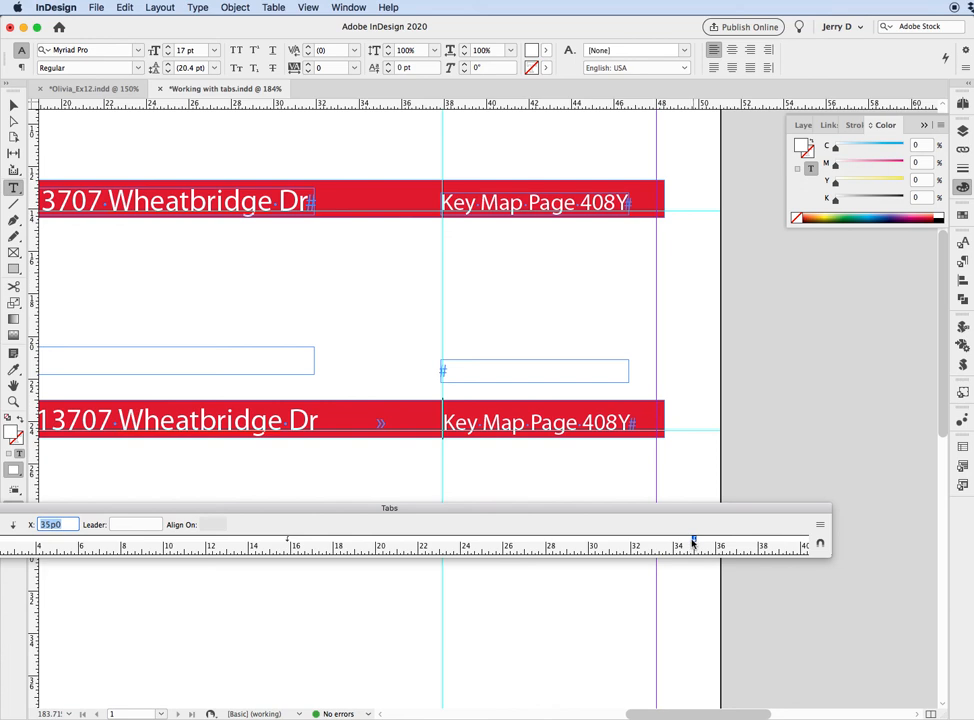
left_click_drag(36, 508, 184, 487)
left_click(103, 488)
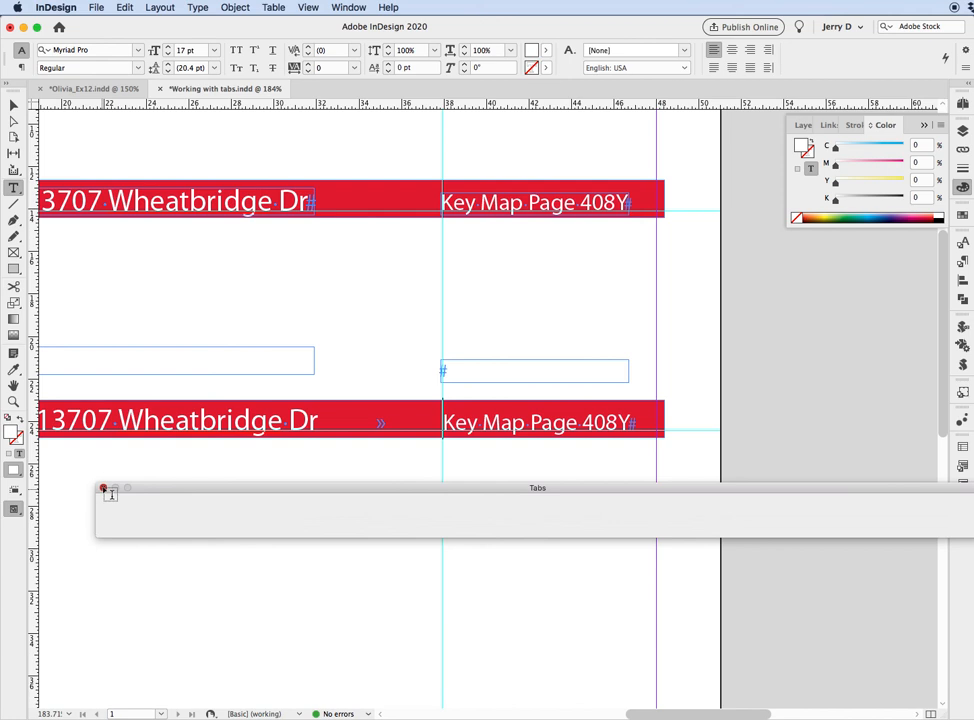